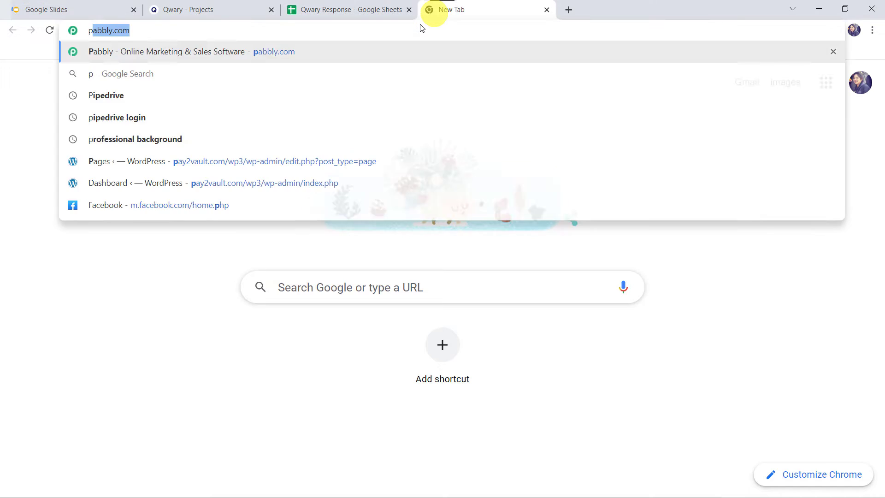
# Open pabbly.com and go to Pabbly Connect, then access it from the account's app list
pyautogui.press('Return')
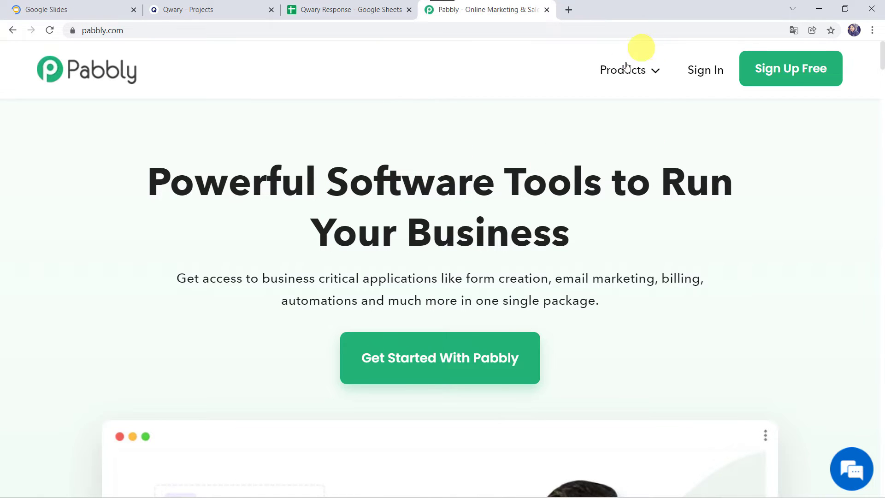
pyautogui.moveTo(623, 71)
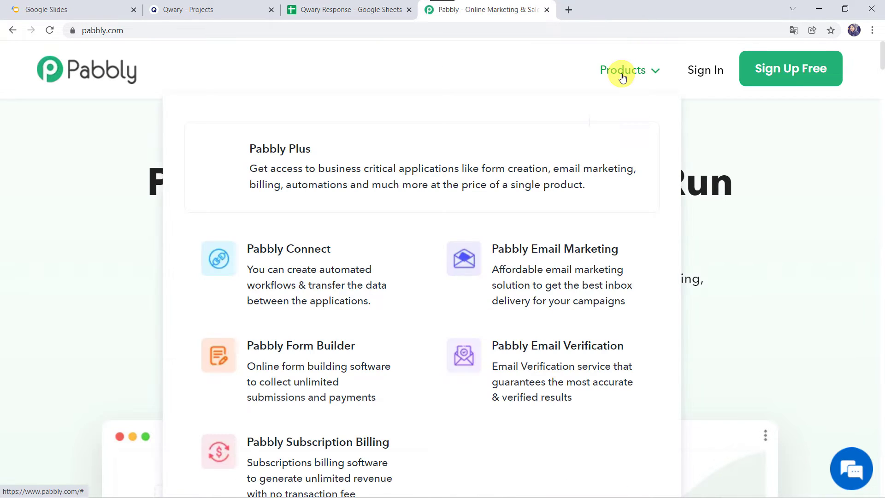
pyautogui.click(321, 275)
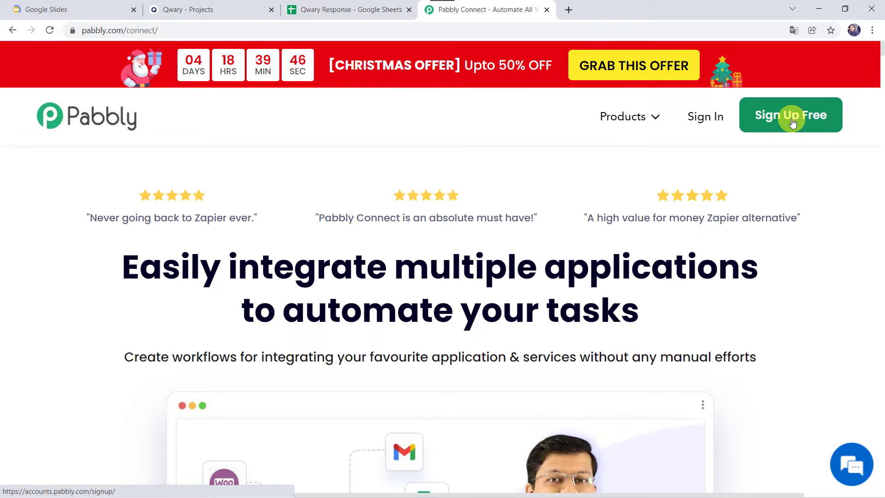
pyautogui.click(700, 120)
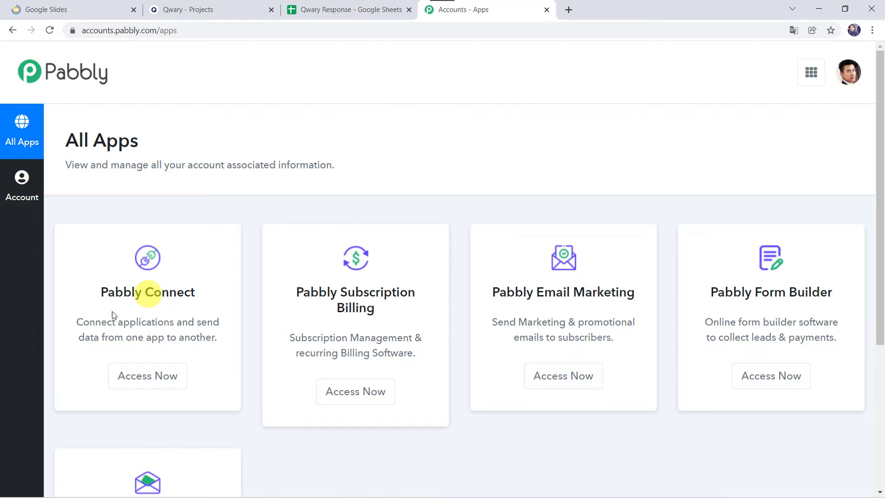
pyautogui.click(149, 381)
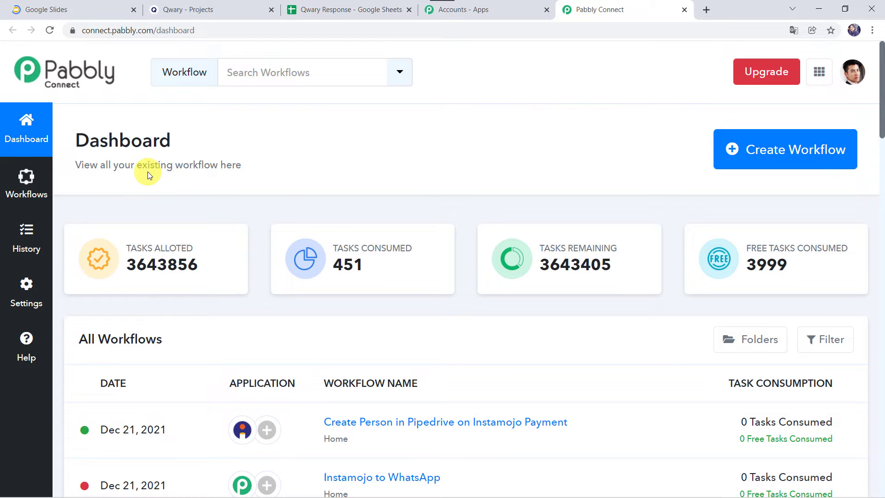
# Create a new workflow named Qwary to Google Sheets Integration
pyautogui.scroll(-7, 366, 308)
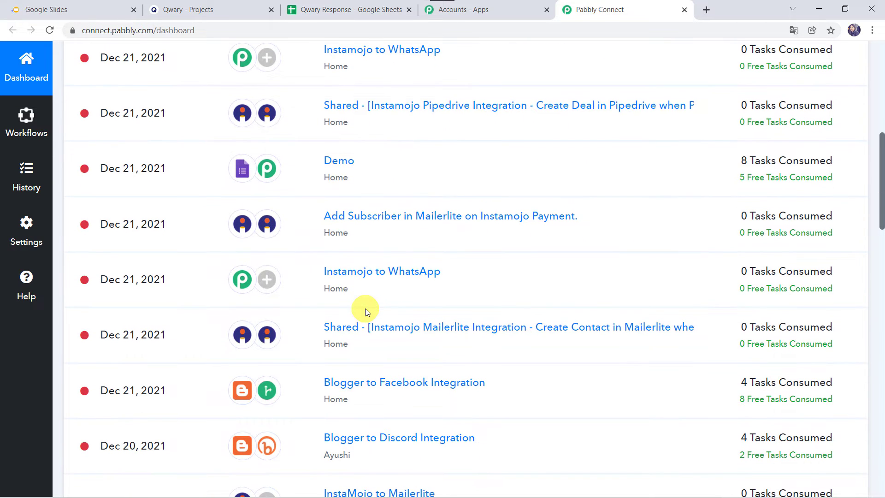
pyautogui.scroll(8, 365, 309)
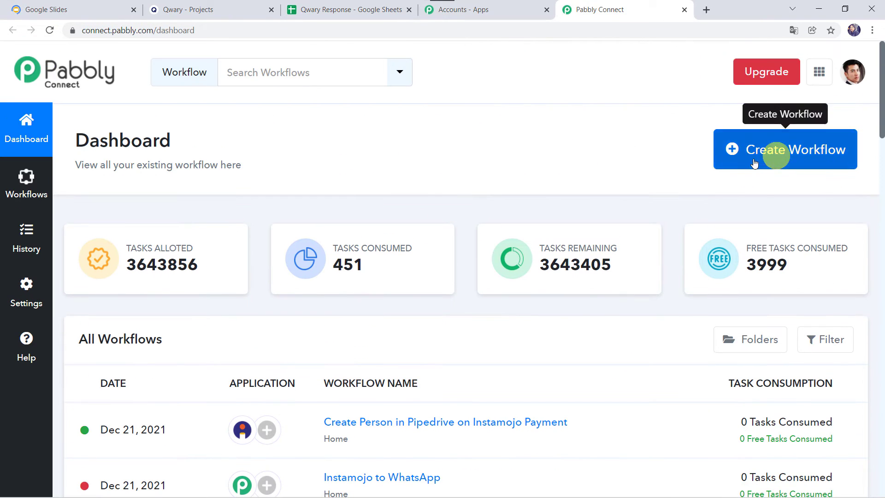
pyautogui.click(781, 156)
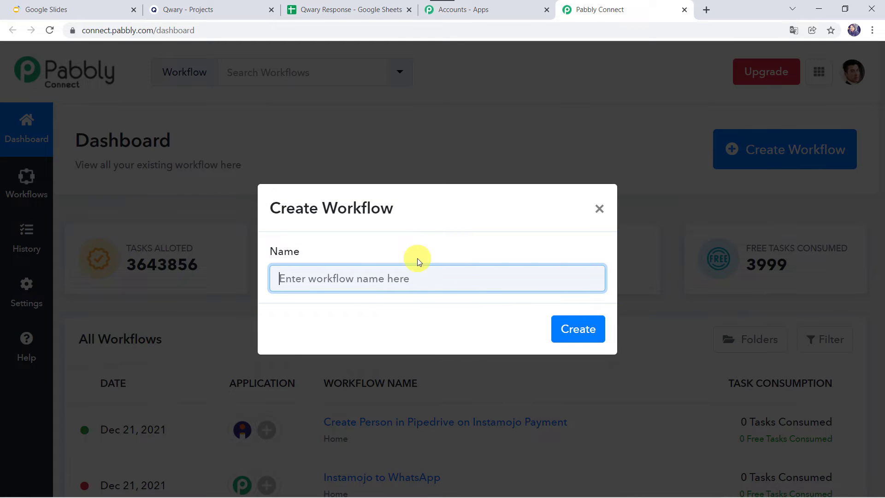
pyautogui.write('Qwary to Google Sheets Integration')
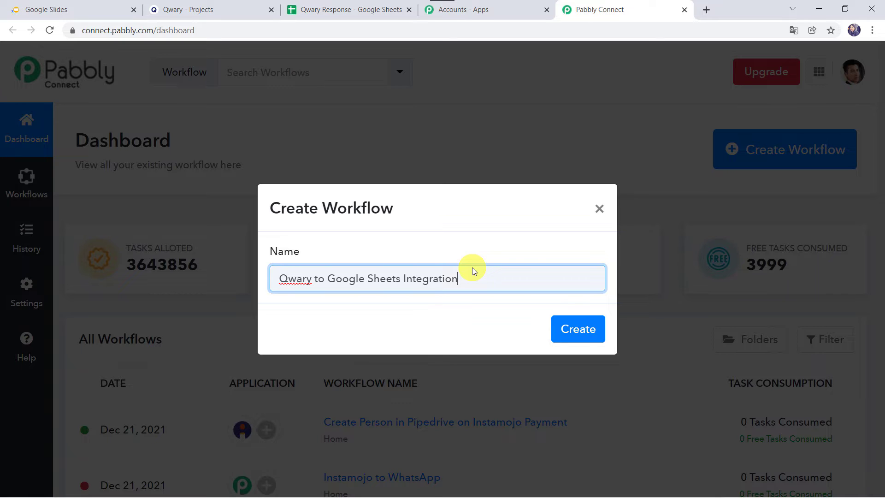
pyautogui.click(576, 331)
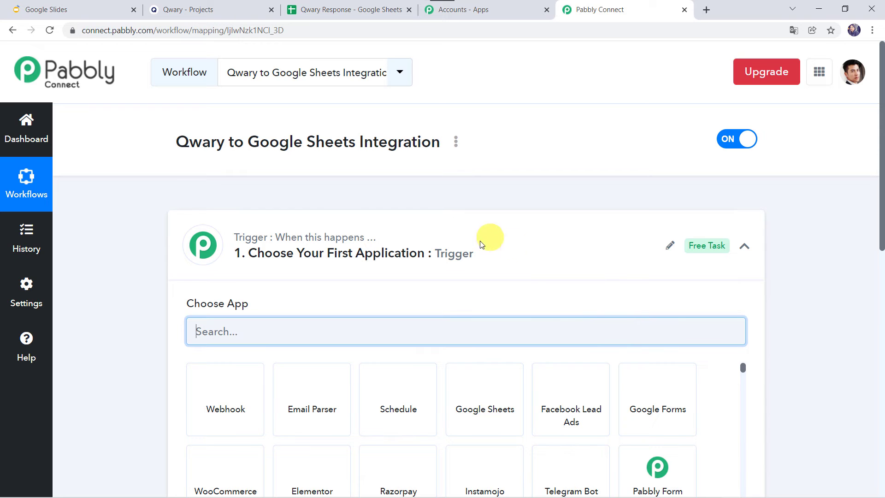
# Search for Qwary and choose it as the trigger application
pyautogui.click(482, 253)
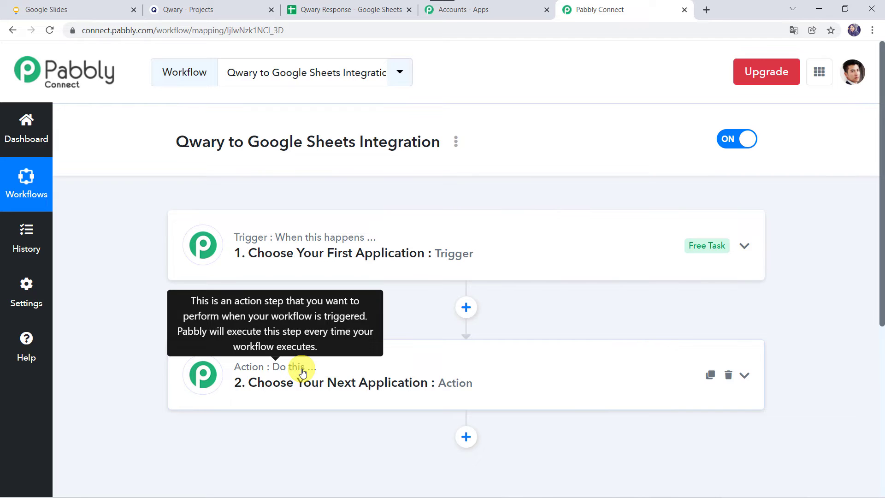
pyautogui.click(442, 249)
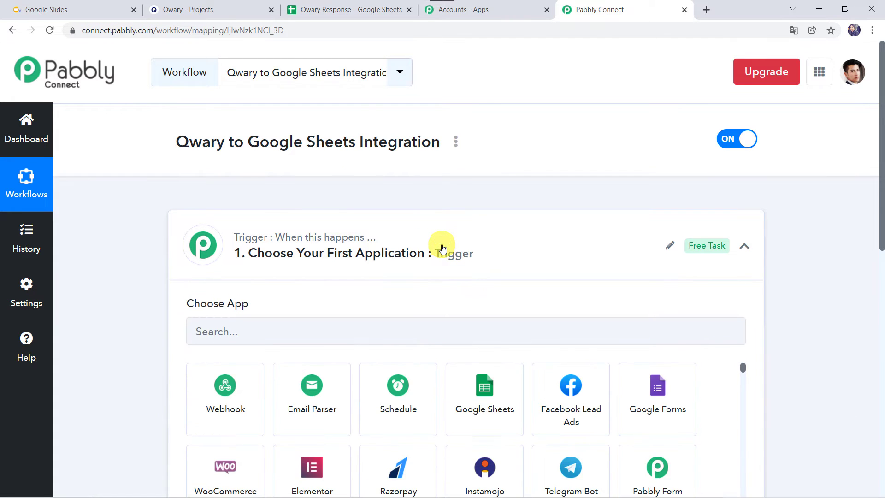
pyautogui.scroll(-2, 443, 249)
pyautogui.click(253, 253)
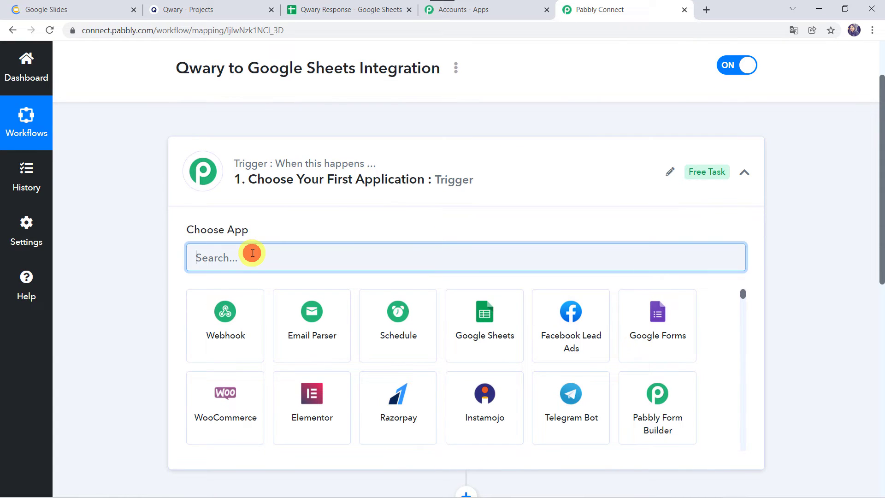
pyautogui.write('Qwary')
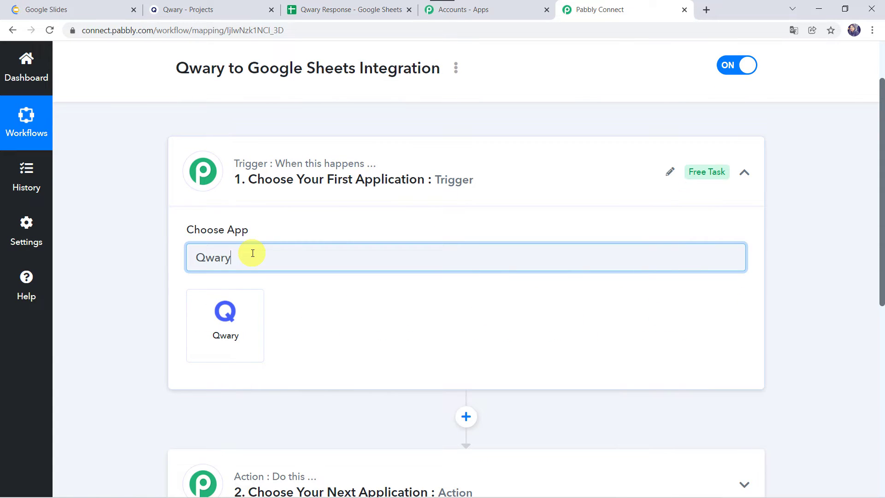
pyautogui.click(233, 327)
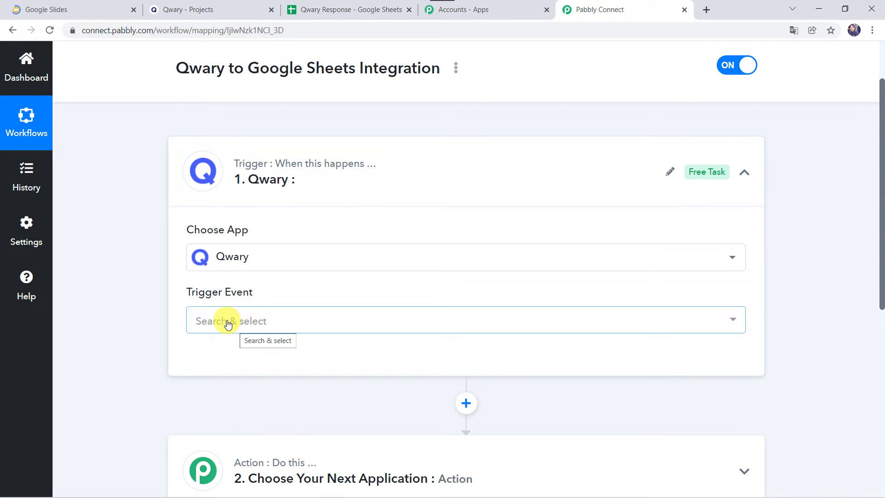
# Set the trigger event to New Entry and add a new Qwary connection, authorizing Pabbly Connect access
pyautogui.click(228, 323)
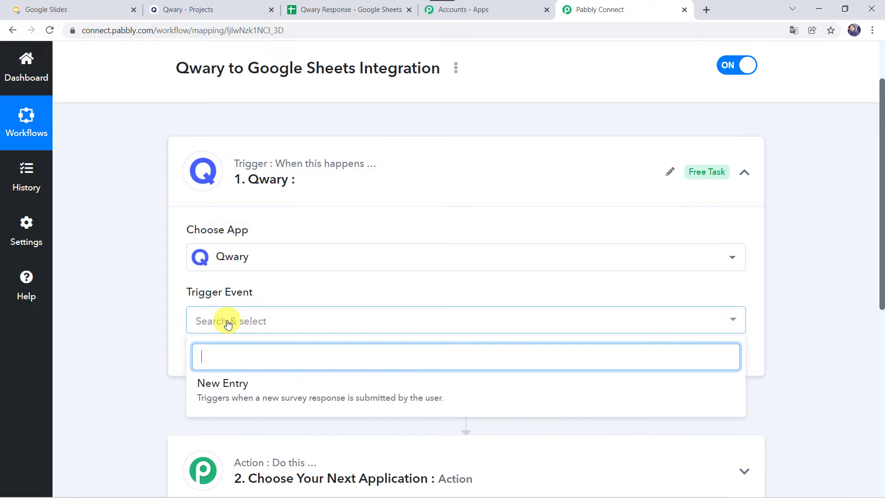
pyautogui.click(225, 389)
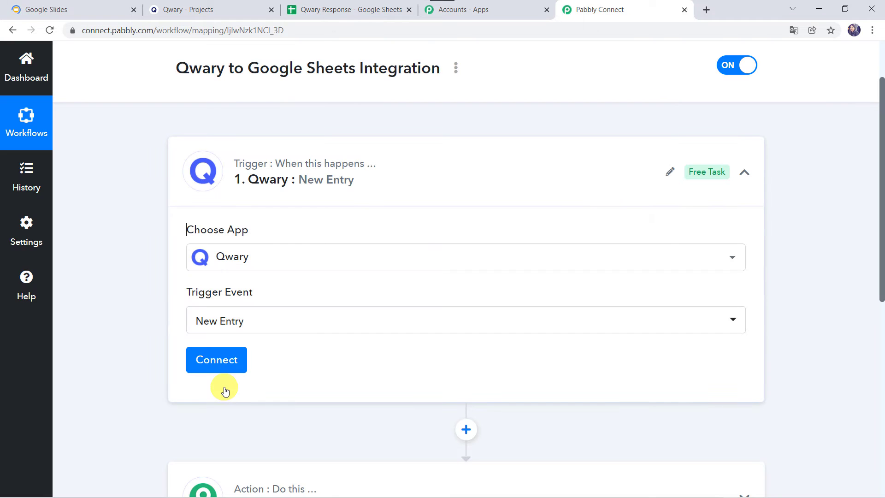
pyautogui.click(214, 362)
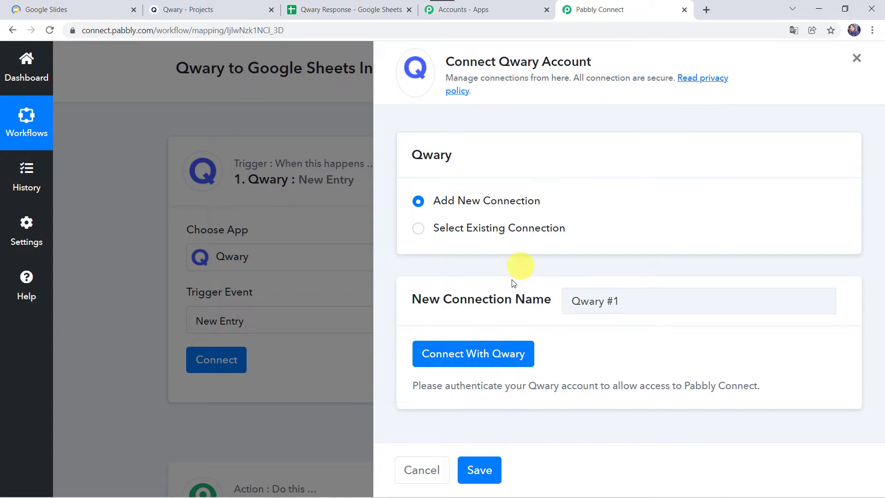
pyautogui.click(475, 357)
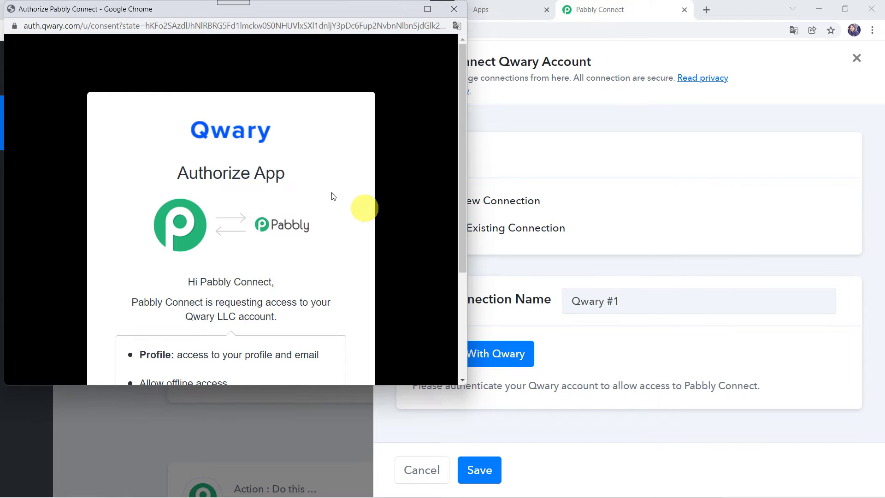
pyautogui.scroll(-4, 292, 218)
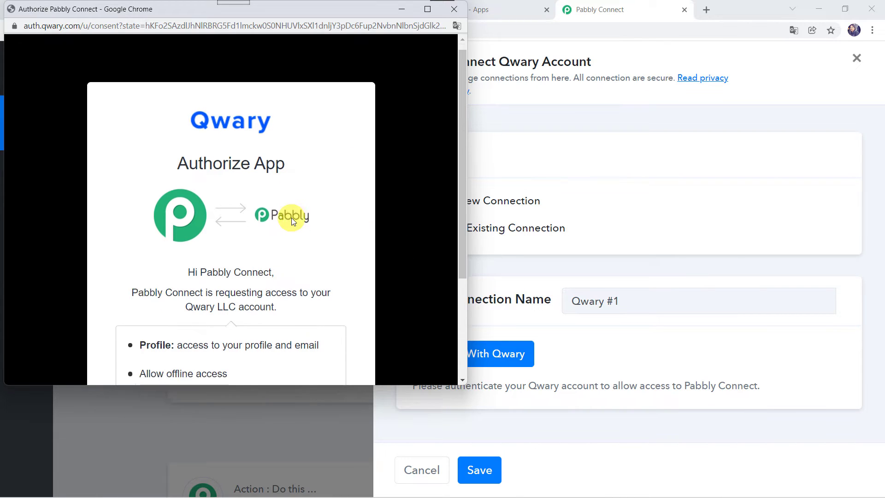
pyautogui.click(286, 278)
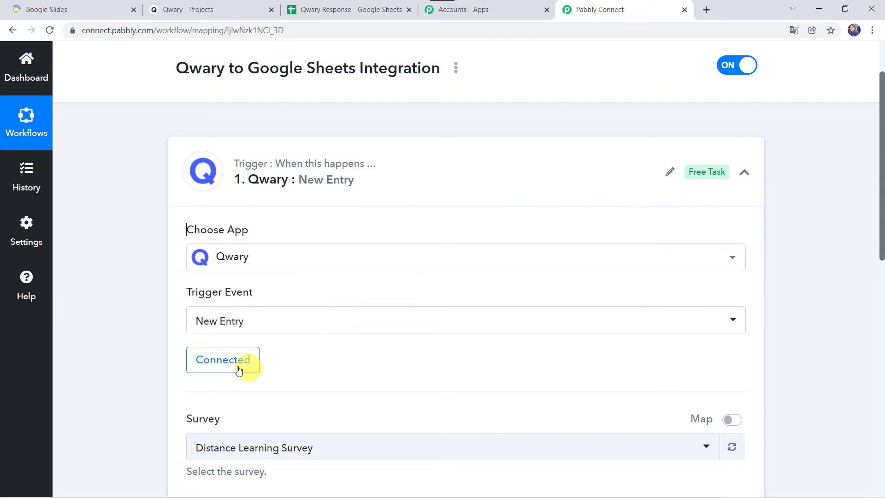
# Select Distance Learning Survey as the trigger's survey, checking it among the Qwary projects
pyautogui.scroll(-3, 293, 373)
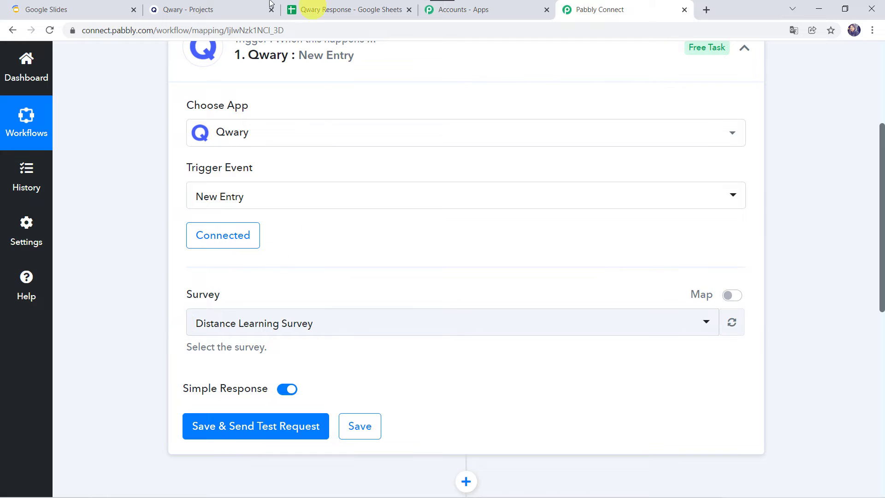
pyautogui.click(214, 9)
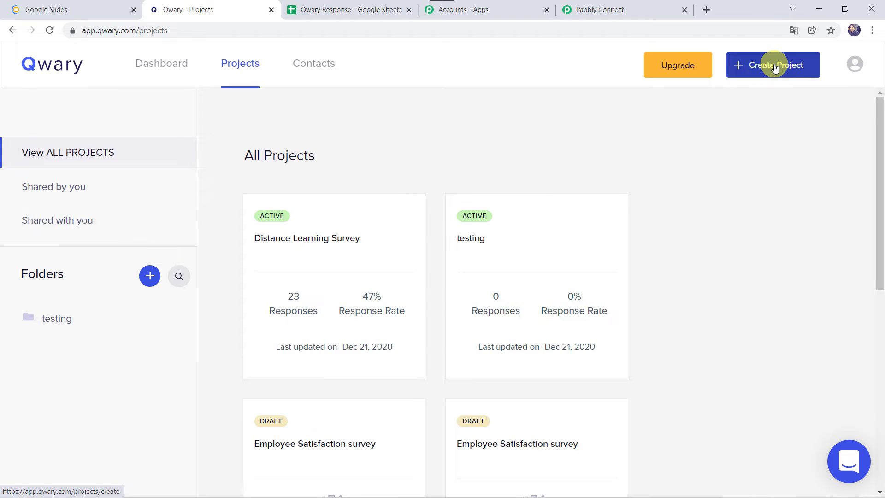
pyautogui.moveTo(393, 285)
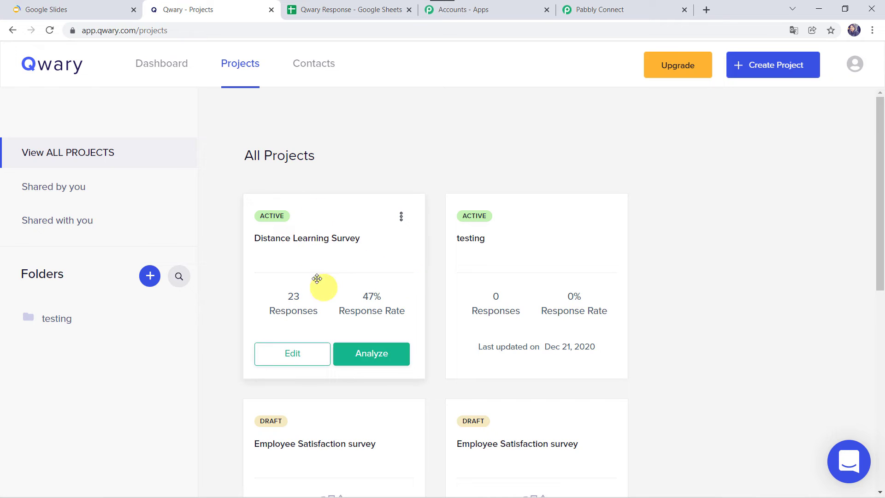
pyautogui.click(290, 359)
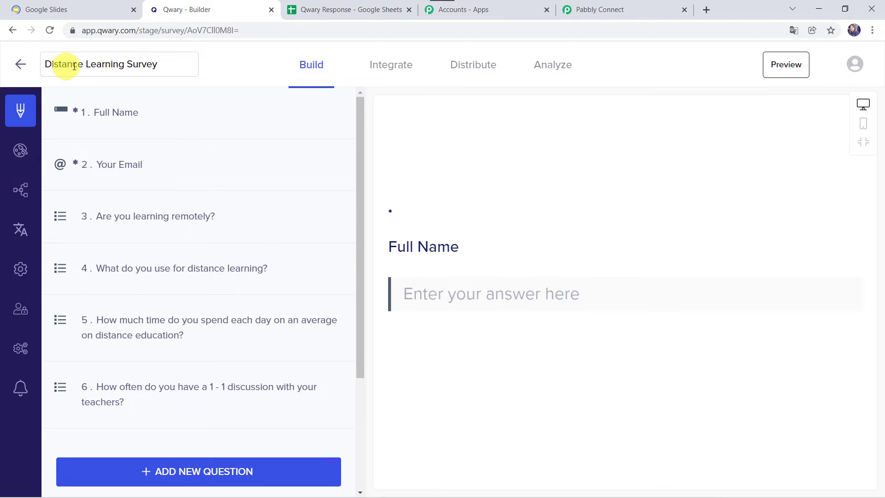
pyautogui.click(591, 9)
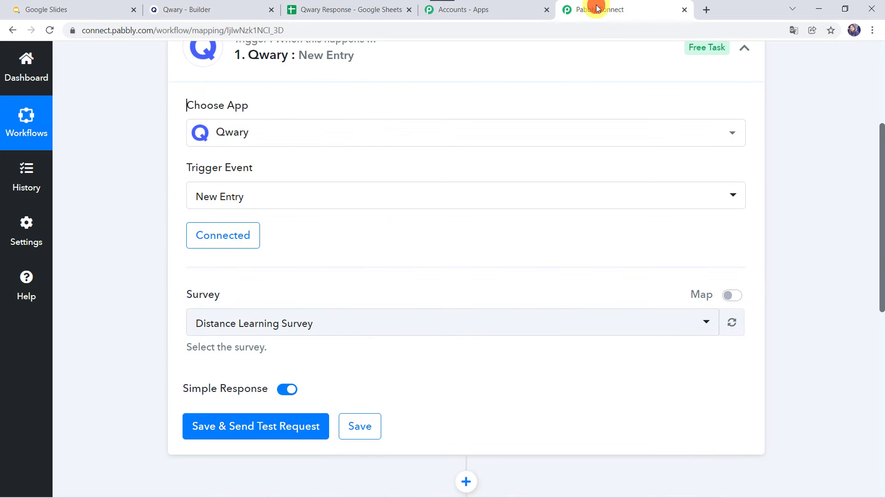
pyautogui.click(252, 332)
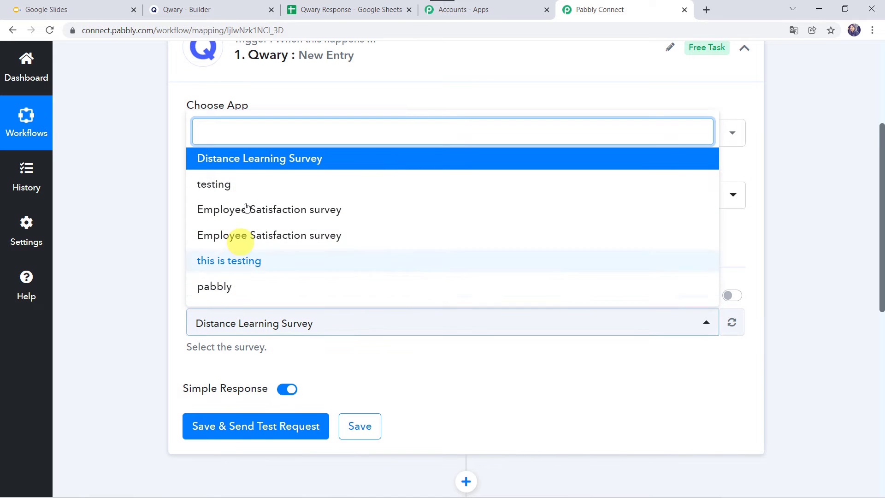
pyautogui.click(257, 157)
# Save the trigger and send a test request
pyautogui.scroll(1, 242, 437)
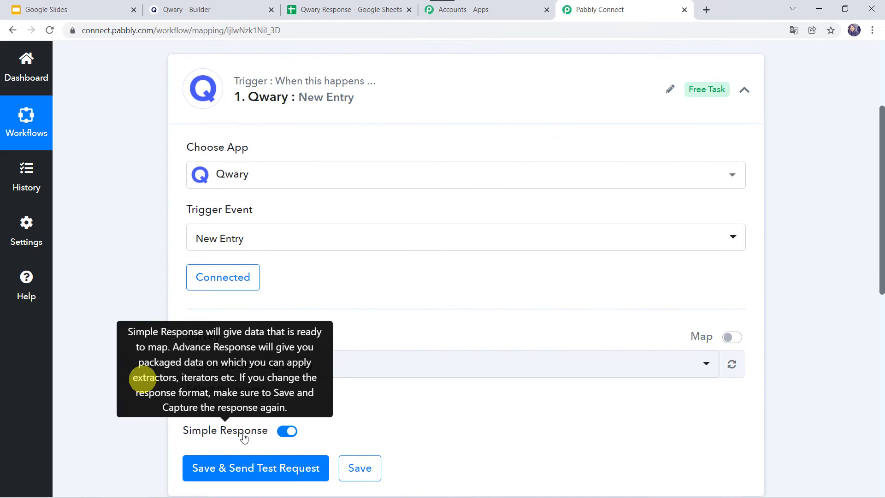
pyautogui.click(266, 473)
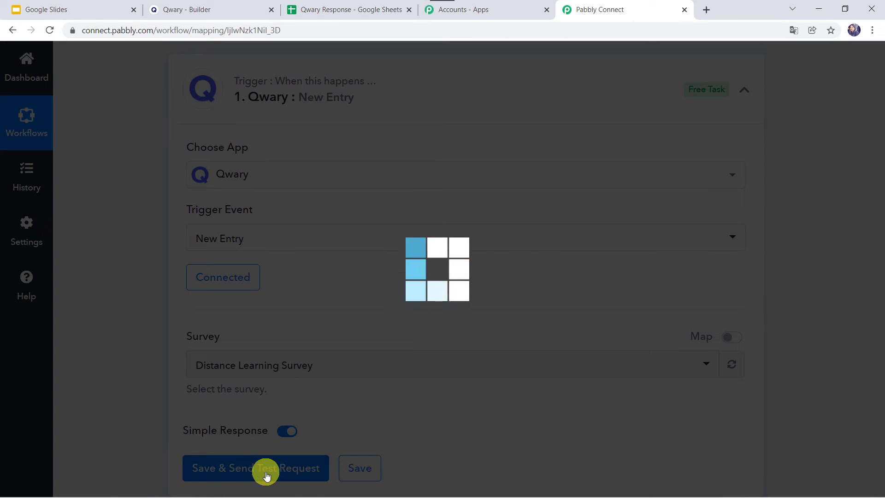
pyautogui.scroll(-2, 133, 434)
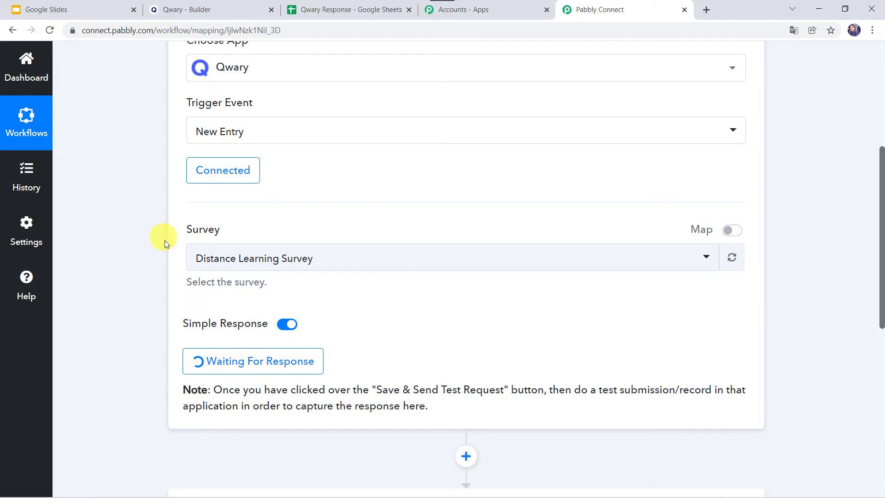
# Copy the Distance Learning Survey's share link from its Distribute page
pyautogui.click(203, 12)
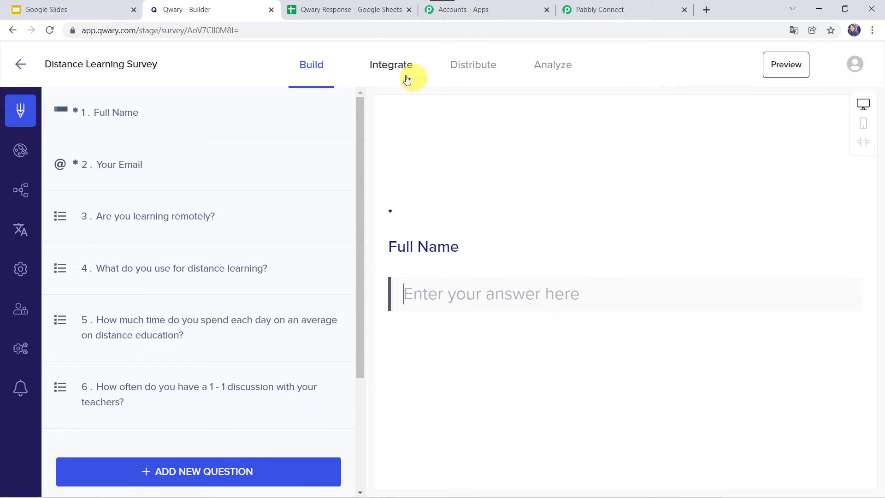
pyautogui.click(473, 66)
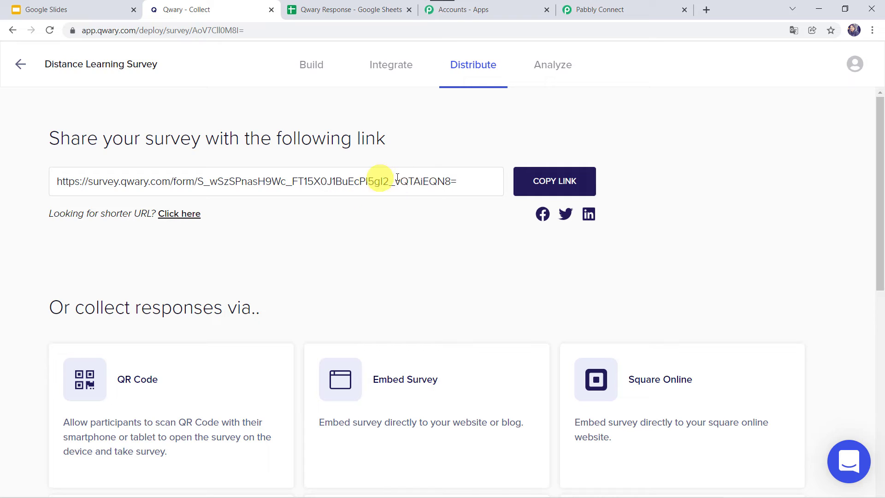
pyautogui.click(565, 183)
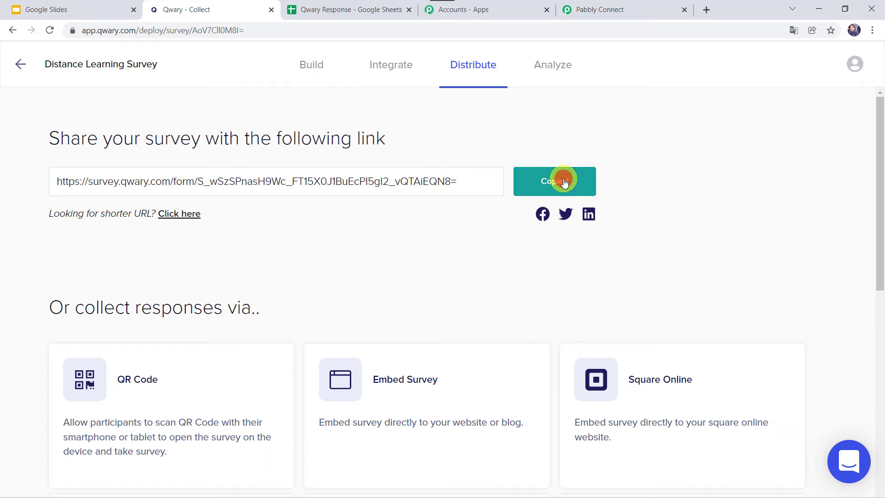
# Open the copied Distance Learning Survey share link in a new browser tab
pyautogui.click(708, 9)
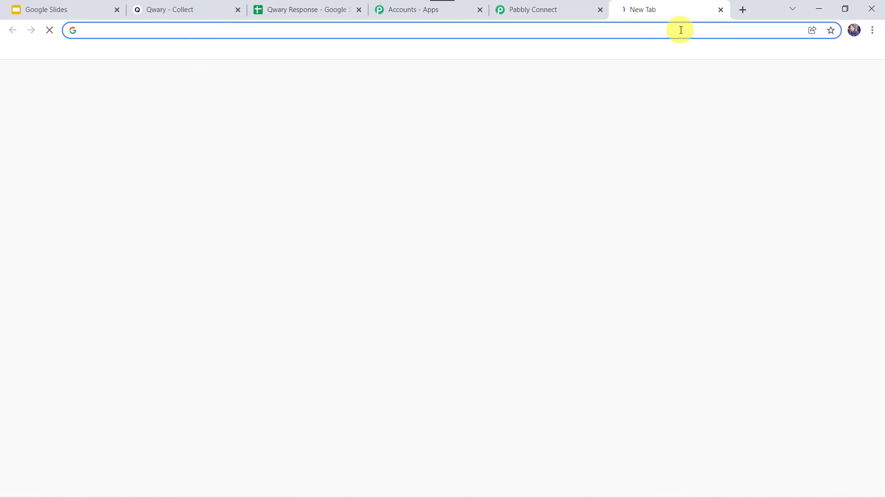
pyautogui.hotkey('ctrl', 'v')
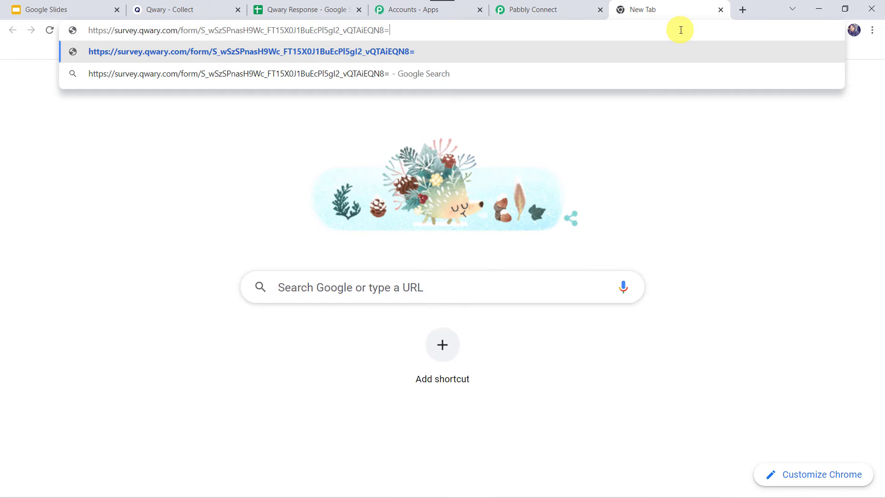
pyautogui.press('Return')
# Enter the respondent's full name and e-mail address in the survey's first two questions
pyautogui.click(281, 264)
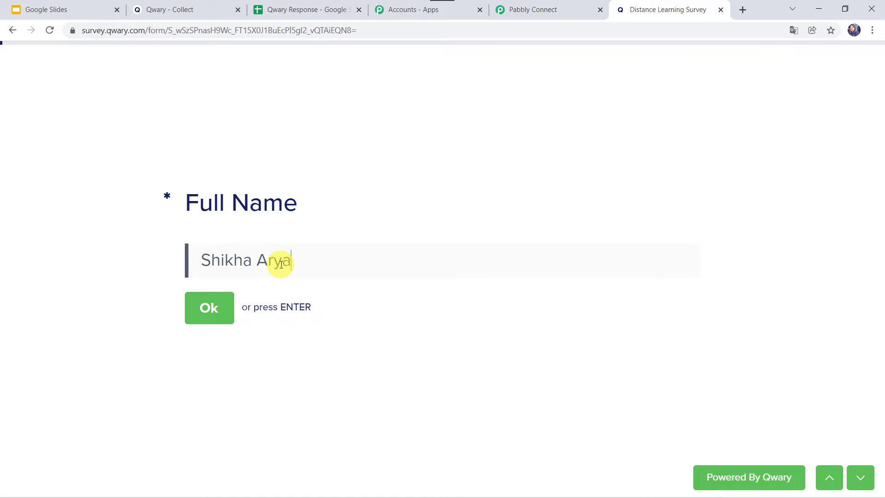
pyautogui.press('Return')
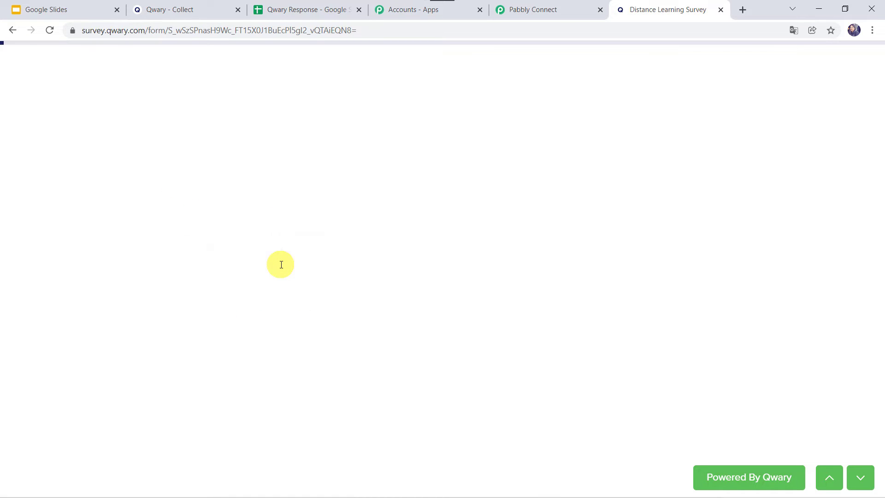
pyautogui.write('S')
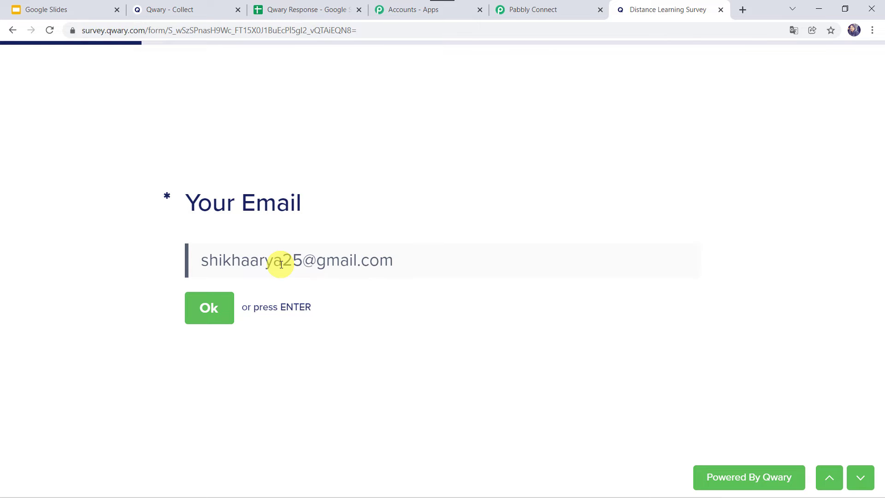
pyautogui.press('Return')
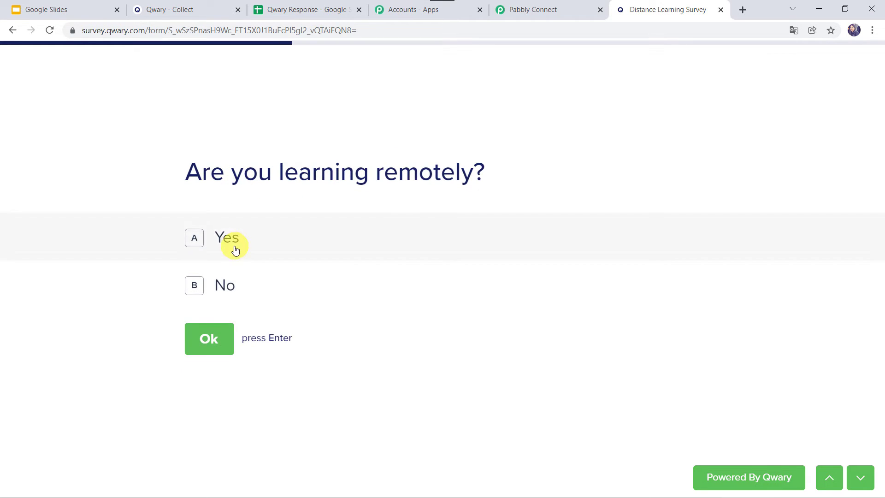
# Answer Yes, Desktop, 3 - 5 Hours and Most of the time, and submit the survey
pyautogui.click(232, 245)
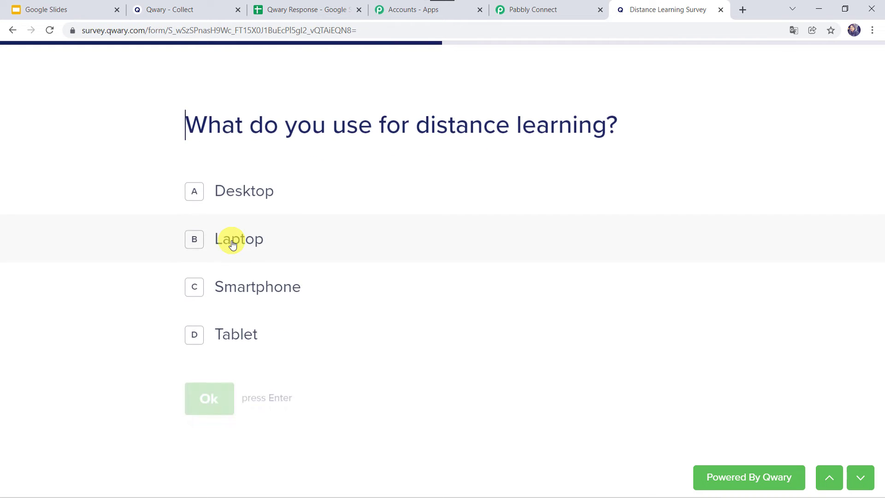
pyautogui.click(232, 203)
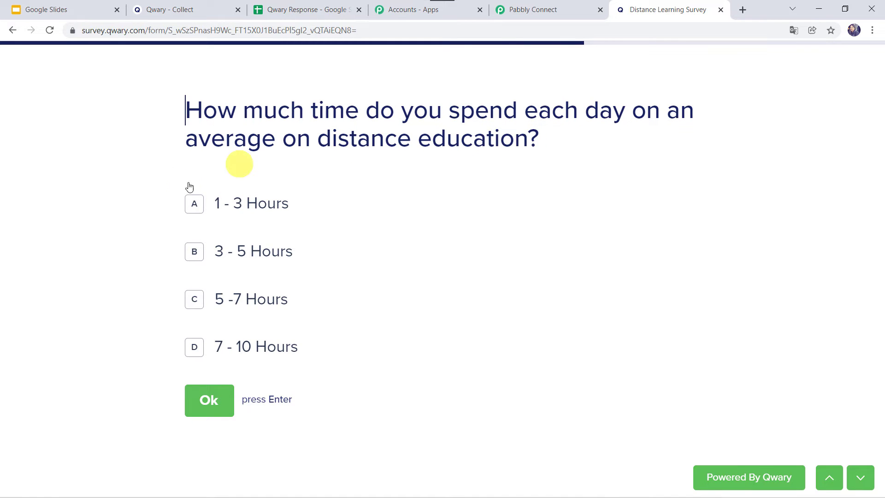
pyautogui.click(222, 261)
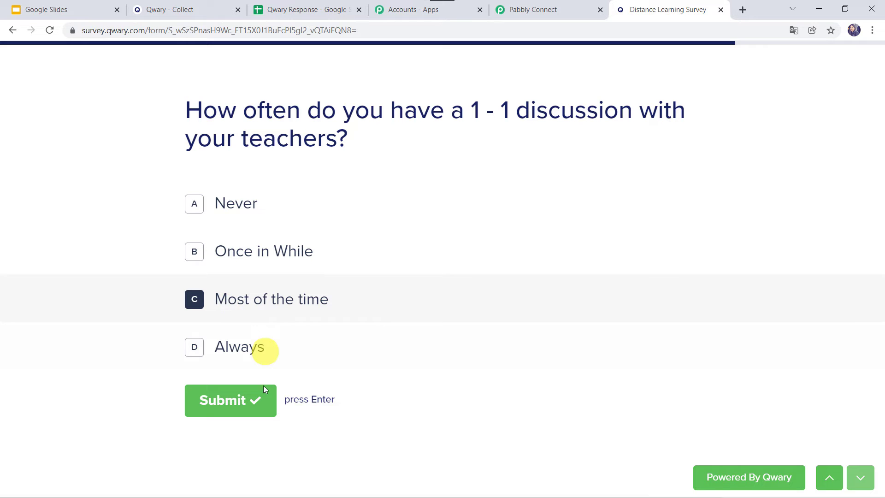
pyautogui.click(246, 399)
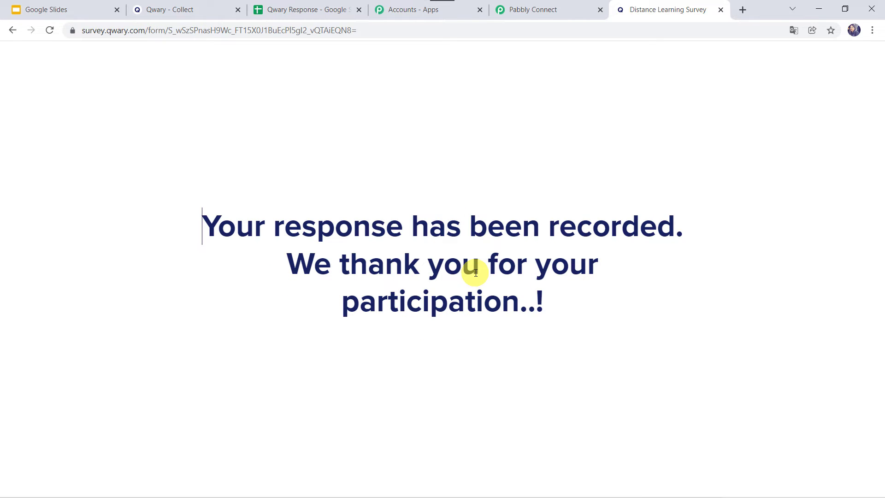
# Review the webhook response captured by the Qwary trigger in the Pabbly Connect workflow
pyautogui.click(555, 11)
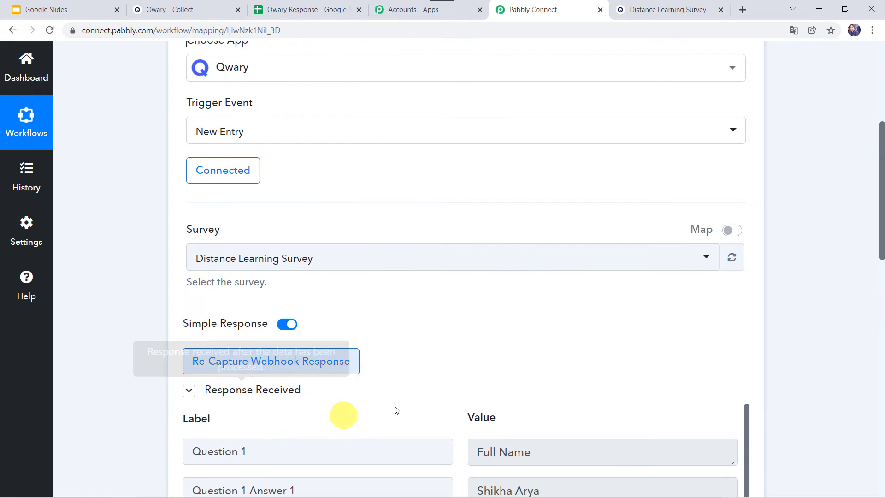
pyautogui.scroll(-1, 353, 391)
pyautogui.scroll(-5, 353, 391)
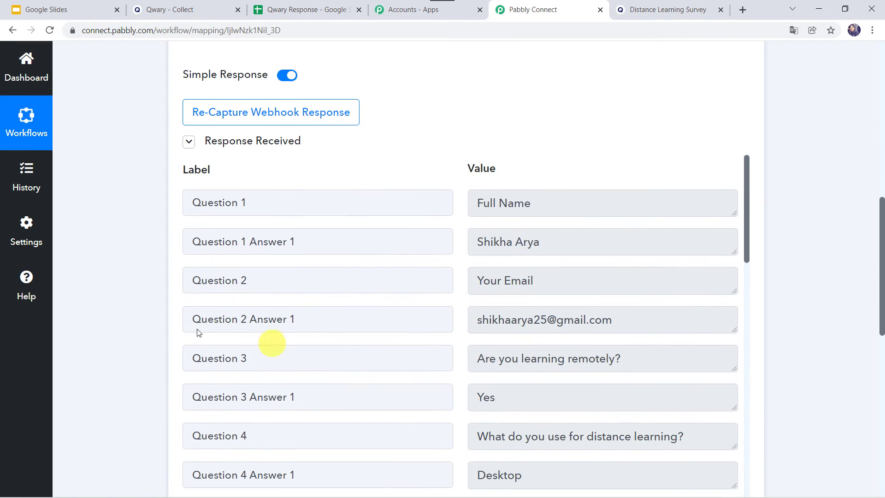
pyautogui.scroll(-1, 97, 383)
pyautogui.scroll(-1, 98, 383)
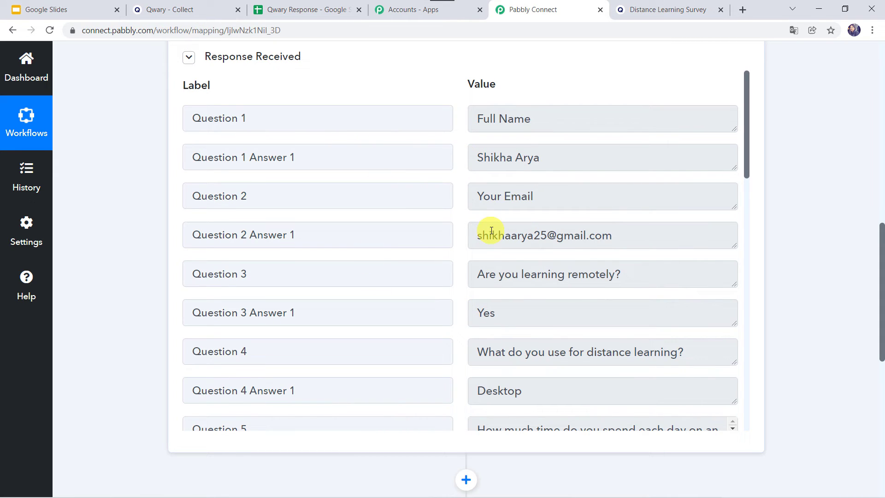
pyautogui.scroll(-6, 491, 231)
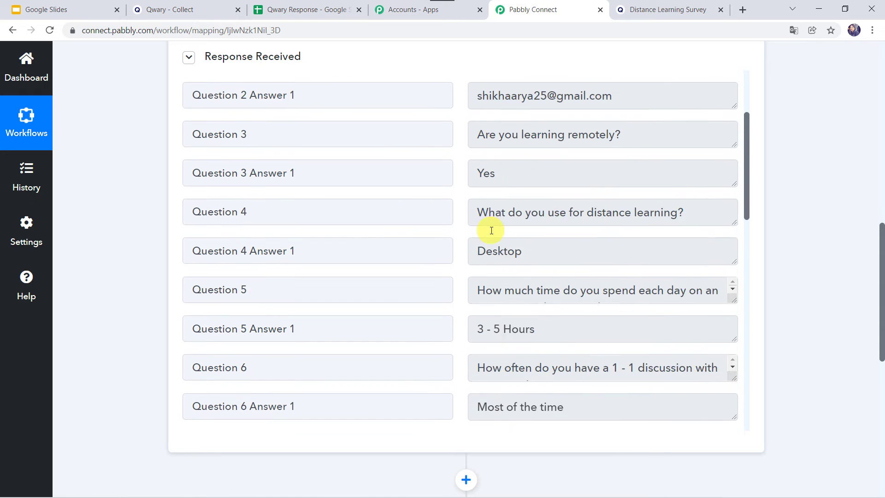
pyautogui.scroll(-5, 128, 390)
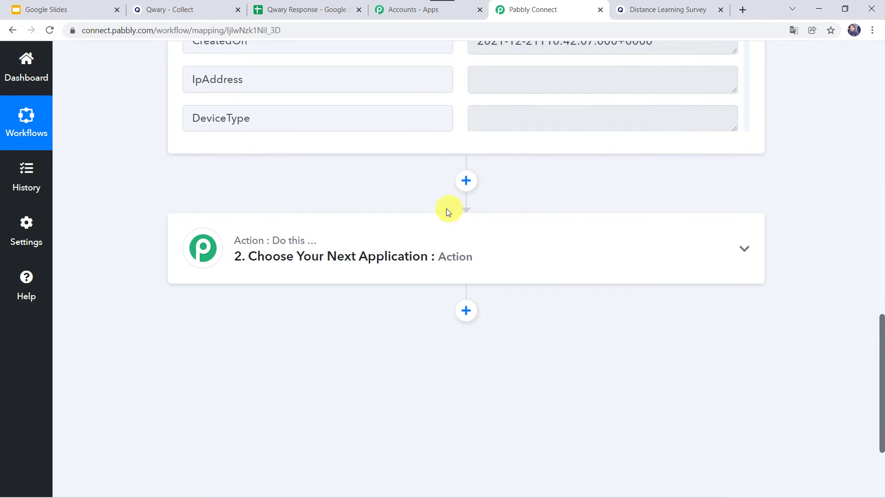
# Choose Google Sheets as the action app with the Add New Row action event
pyautogui.click(466, 245)
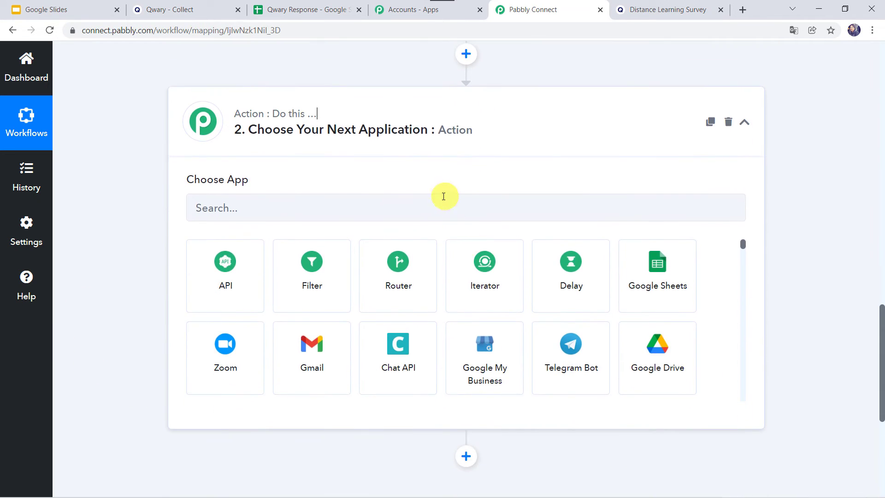
pyautogui.click(436, 203)
pyautogui.write('Goog')
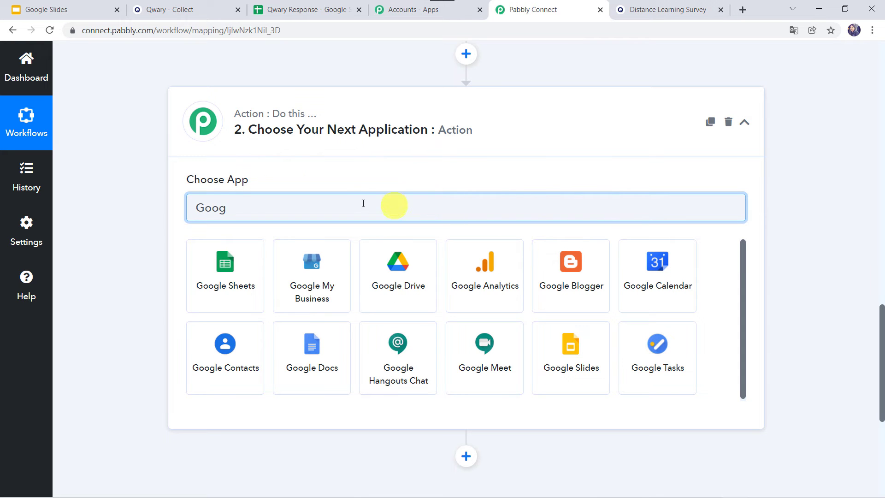
pyautogui.click(231, 272)
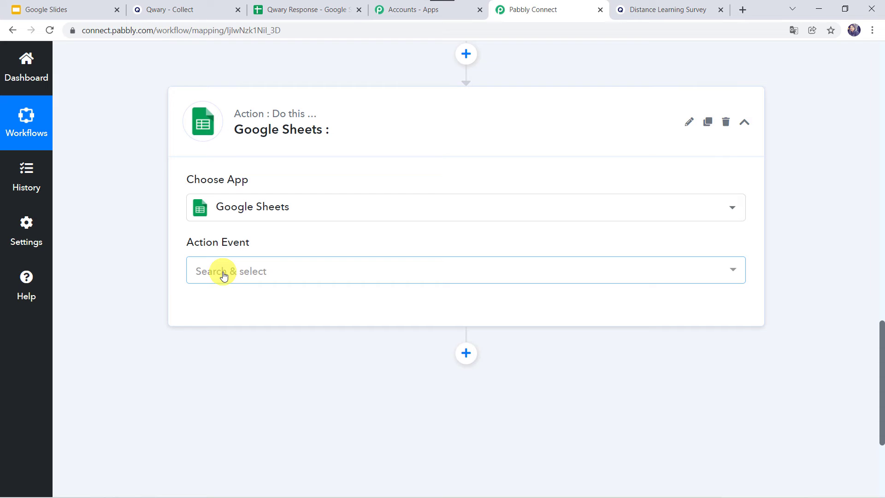
pyautogui.click(224, 274)
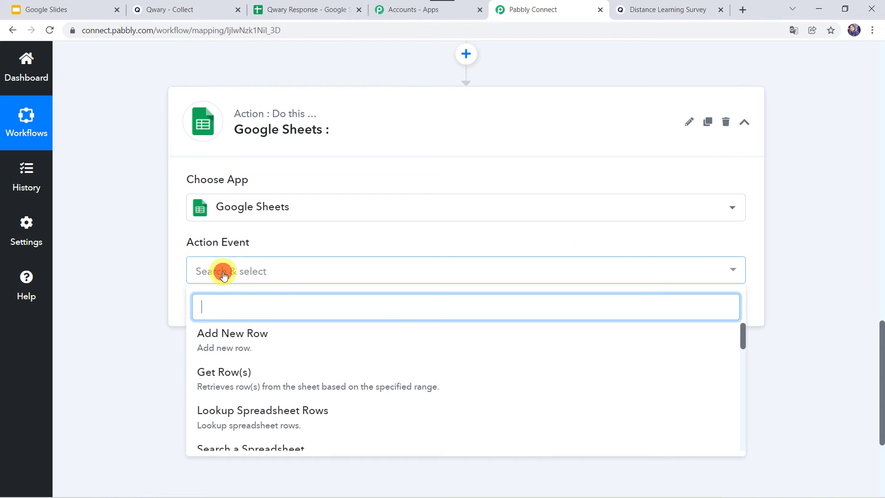
pyautogui.click(247, 336)
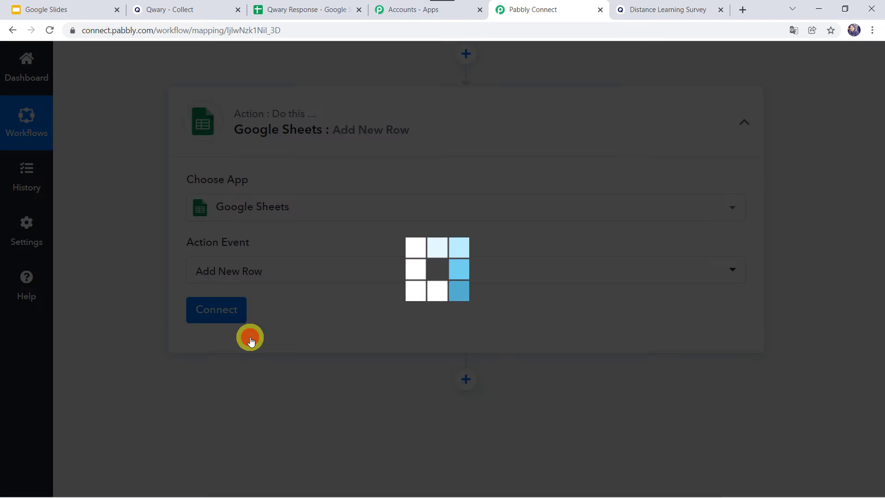
# Add a new Google Sheets connection and authorize Pabbly Connect Sheets access with a Google account
pyautogui.click(217, 313)
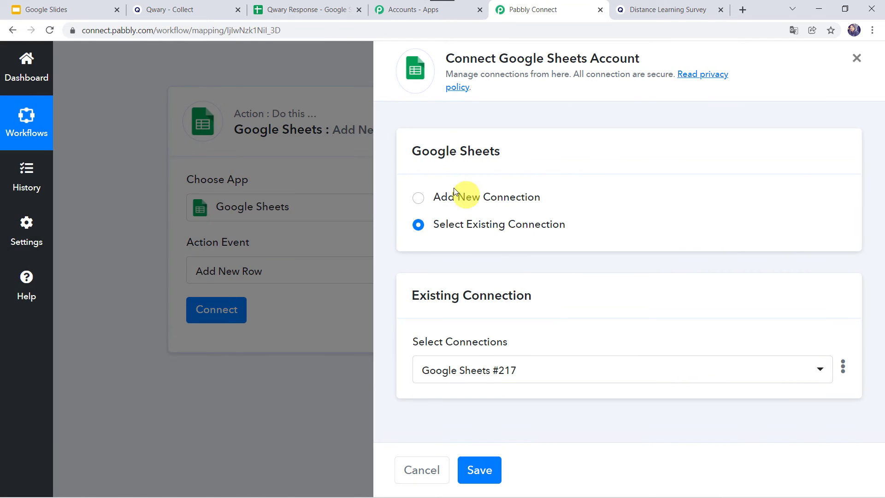
pyautogui.click(447, 195)
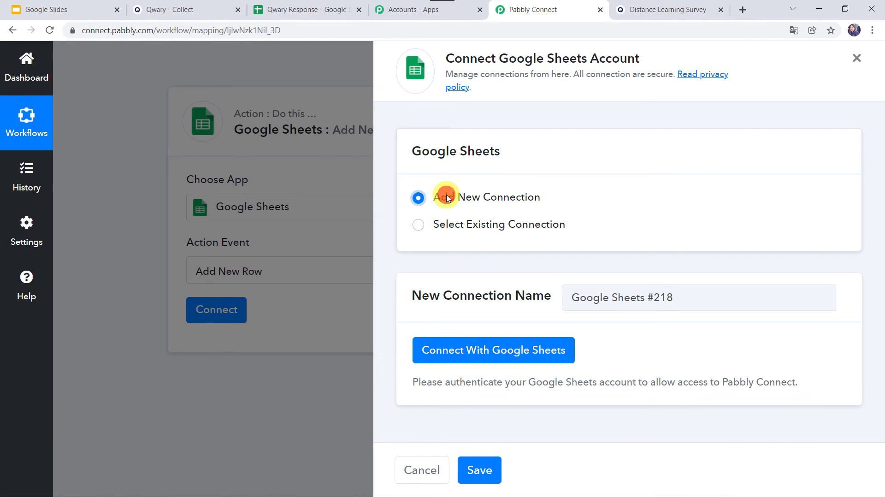
pyautogui.click(473, 349)
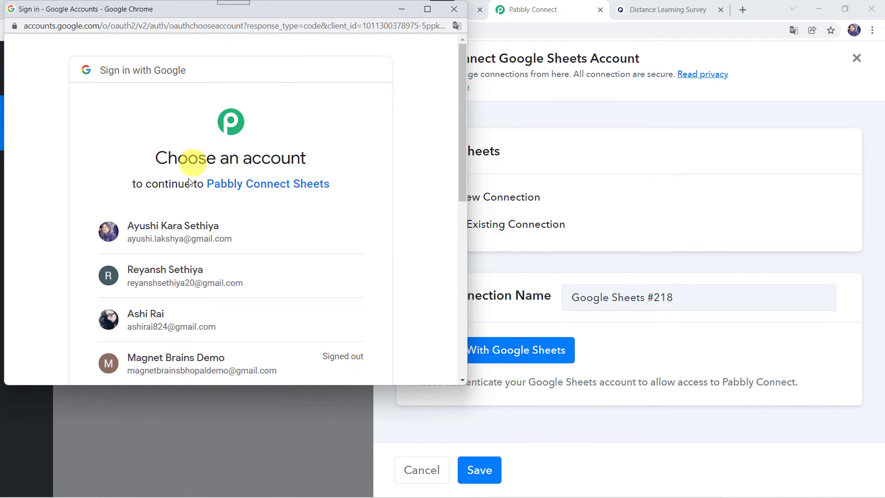
pyautogui.click(192, 321)
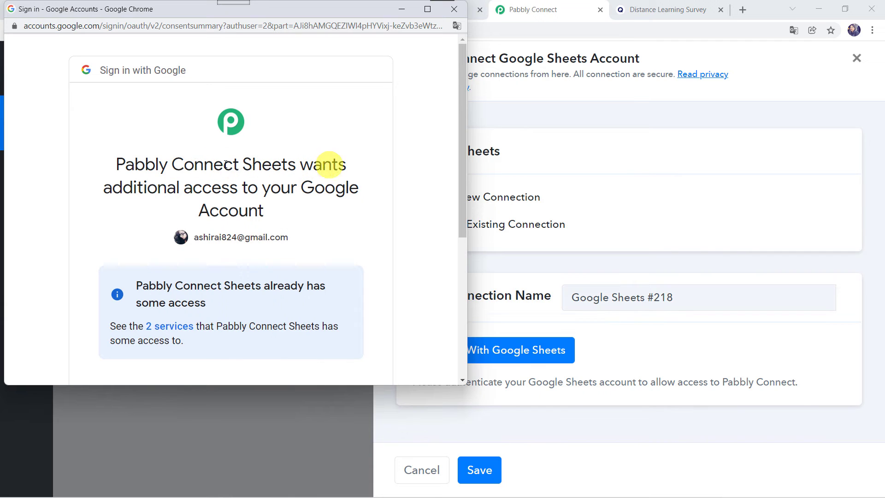
pyautogui.scroll(-5, 270, 214)
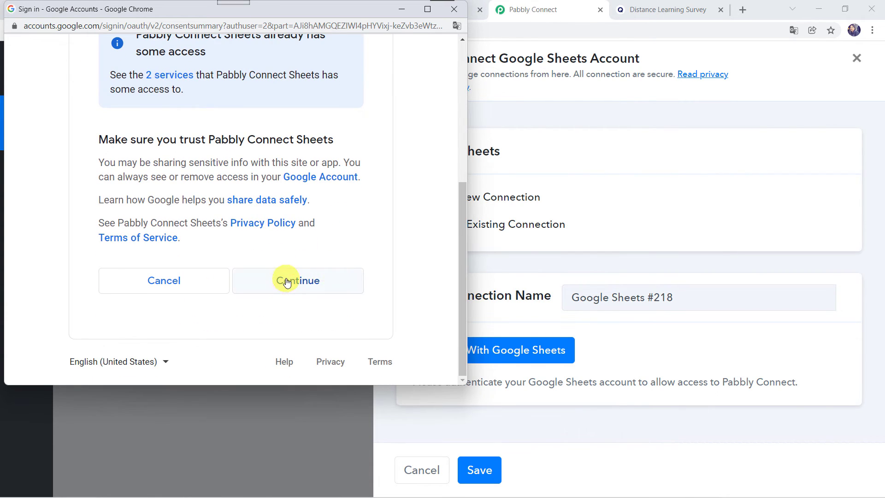
pyautogui.click(287, 282)
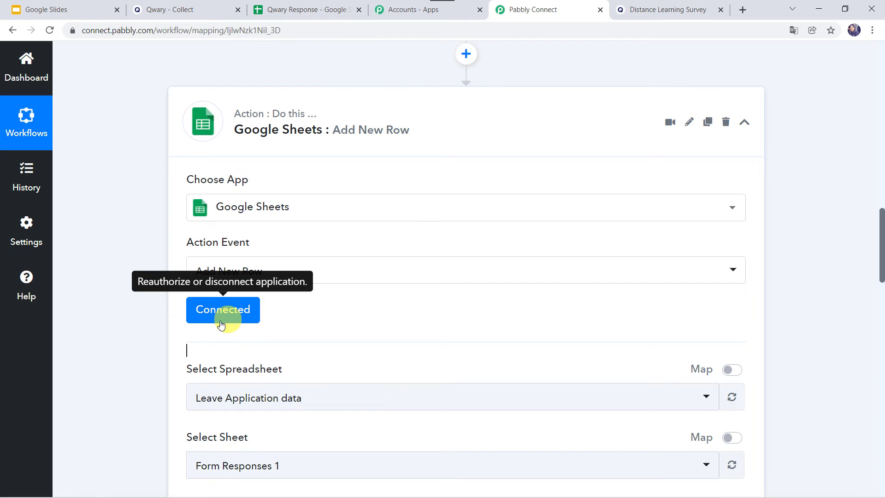
# Select the Qwary Response spreadsheet for the Add New Row action
pyautogui.scroll(-3, 145, 395)
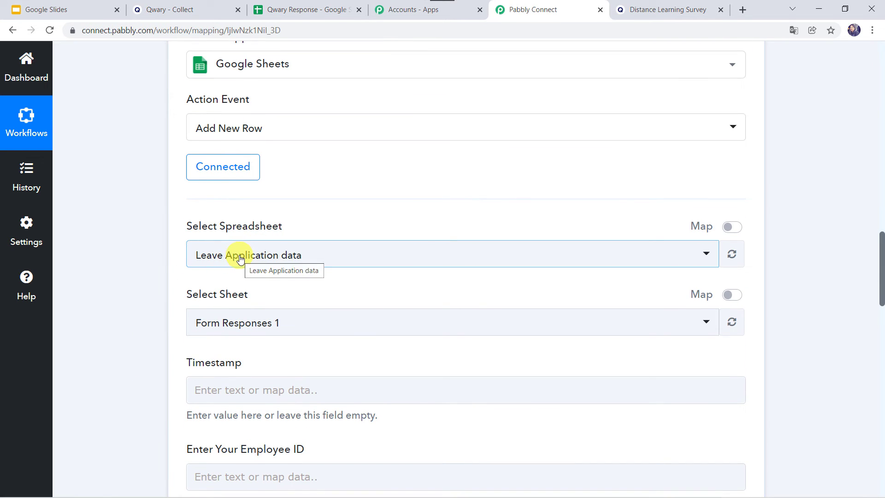
pyautogui.click(244, 255)
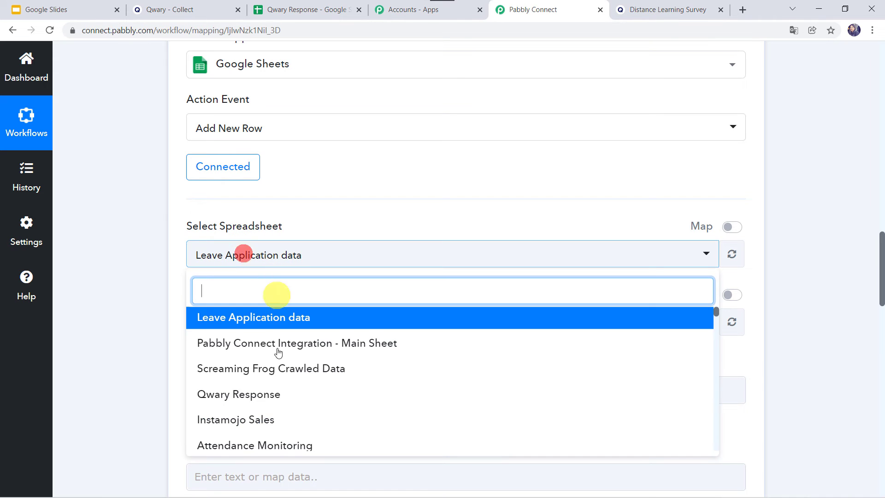
pyautogui.click(159, 286)
pyautogui.click(295, 9)
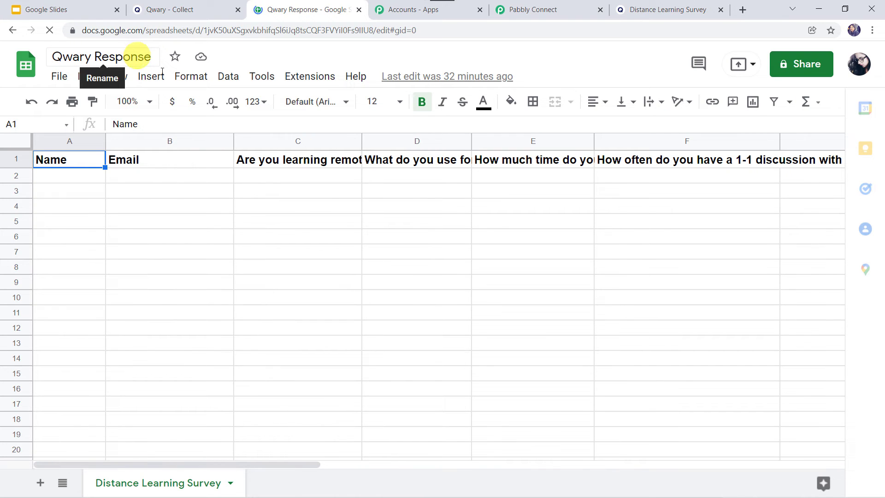
pyautogui.click(528, 10)
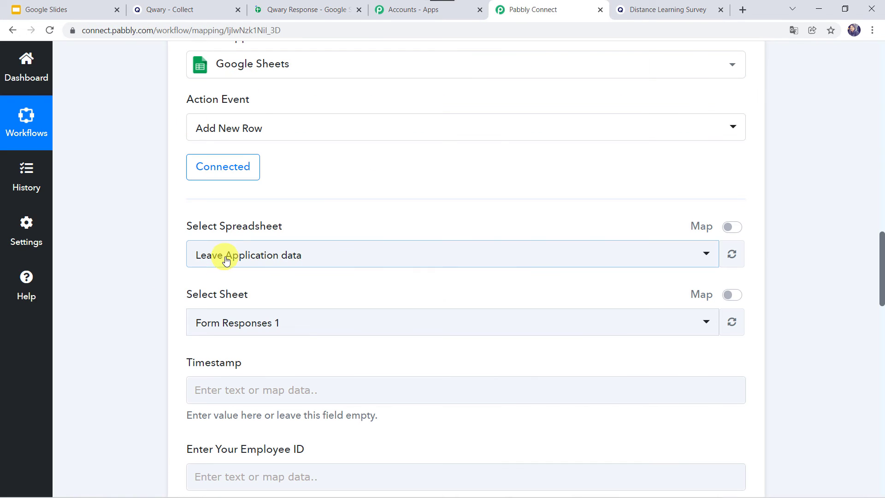
pyautogui.click(226, 261)
pyautogui.write('qw')
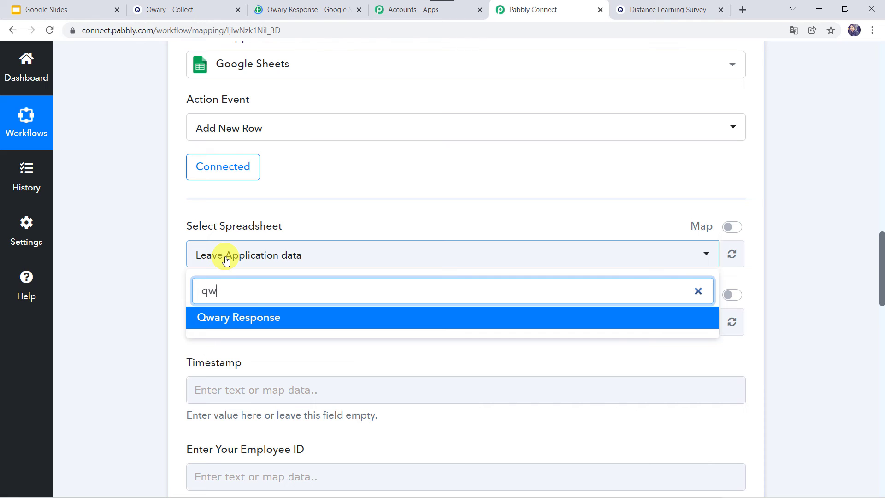
pyautogui.click(242, 315)
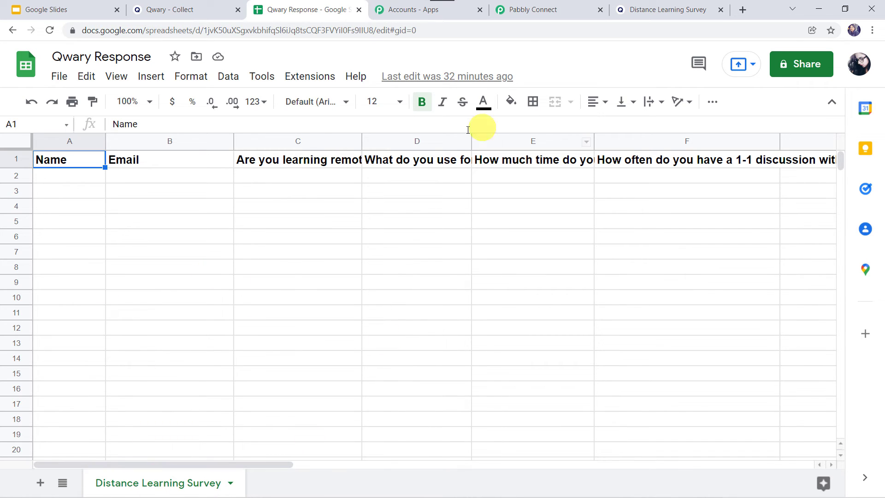
# Set the action's sheet to Distance Learning Survey
pyautogui.click(584, 4)
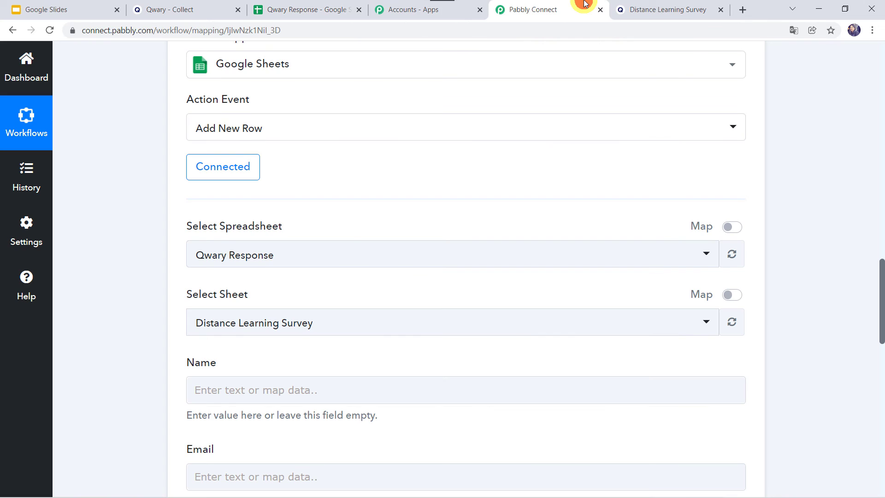
pyautogui.click(284, 326)
pyautogui.click(283, 326)
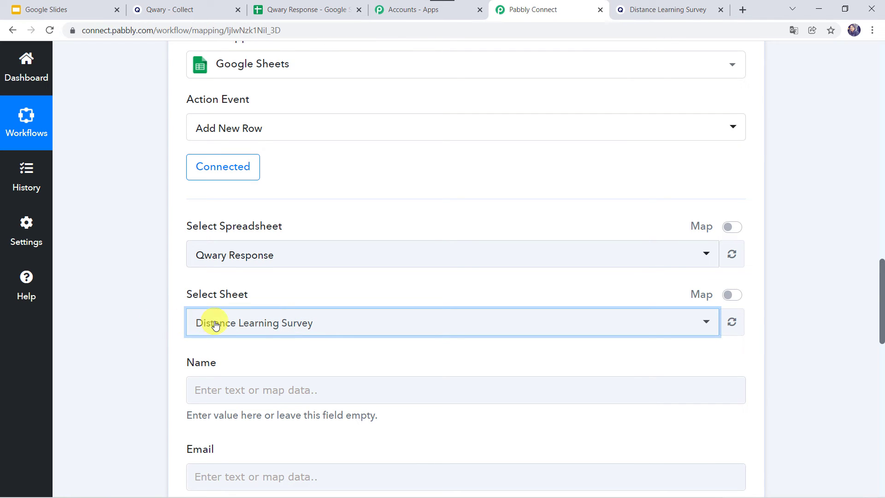
pyautogui.scroll(-5, 164, 148)
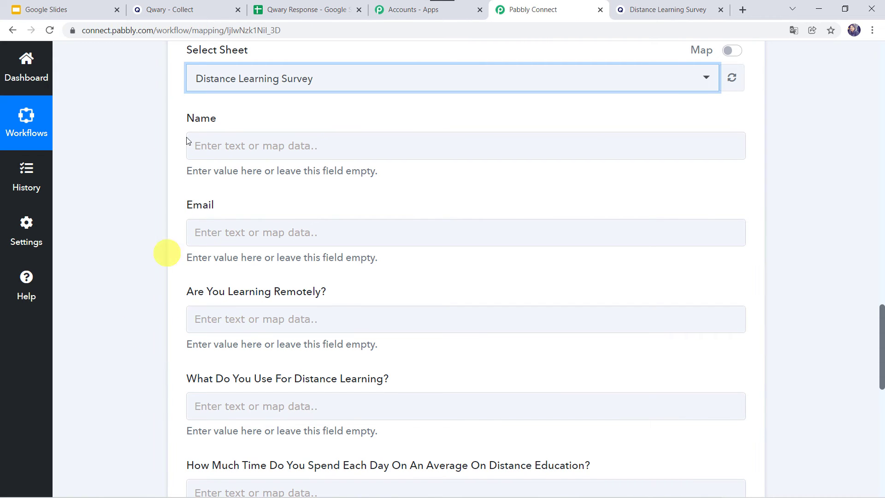
# Map the Name field to Qwary's Question 1 Answer 1
pyautogui.scroll(15, 143, 117)
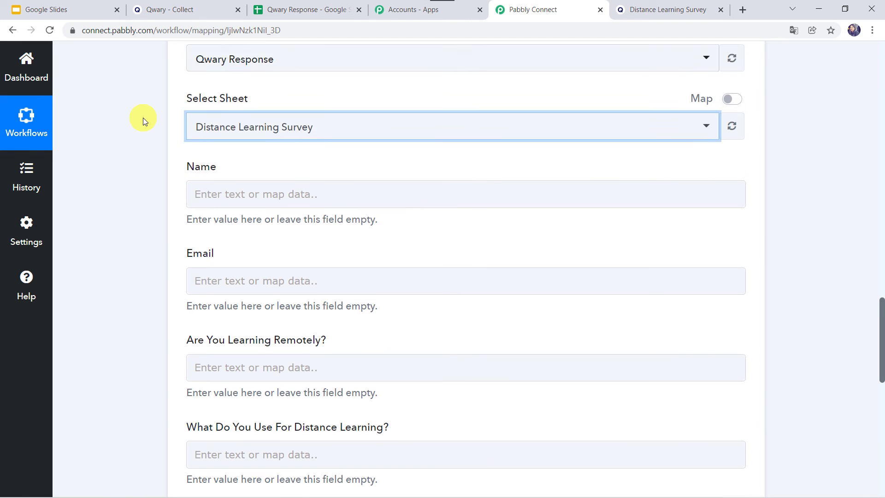
pyautogui.scroll(1, 143, 118)
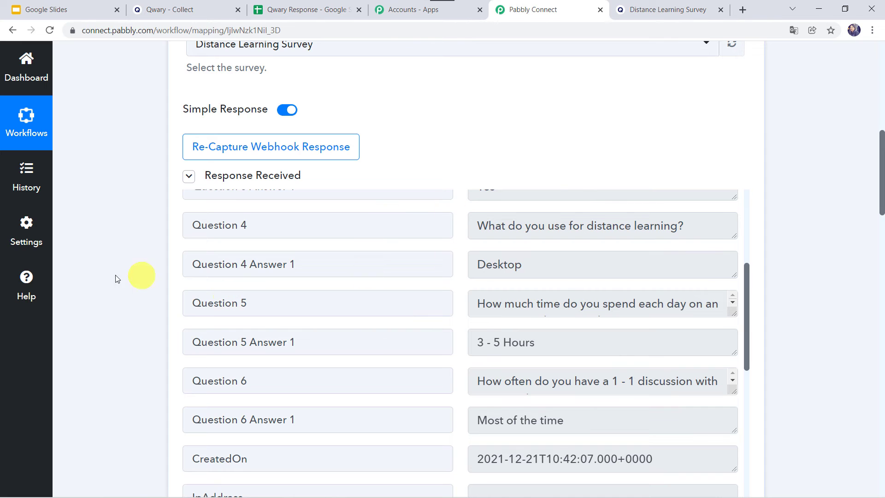
pyautogui.scroll(-15, 129, 356)
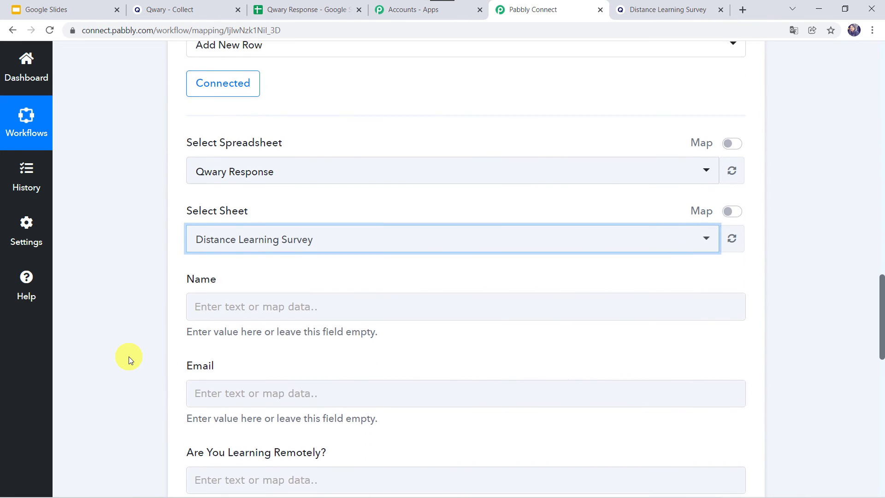
pyautogui.click(218, 208)
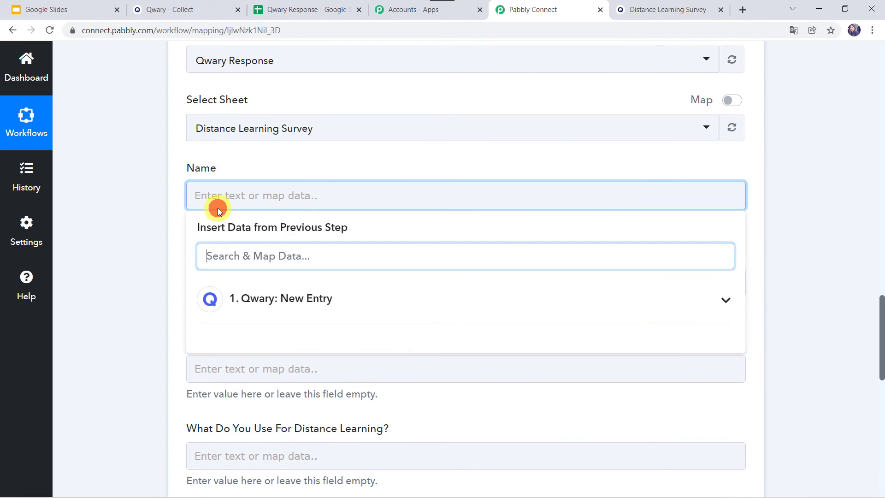
pyautogui.click(257, 317)
pyautogui.click(347, 368)
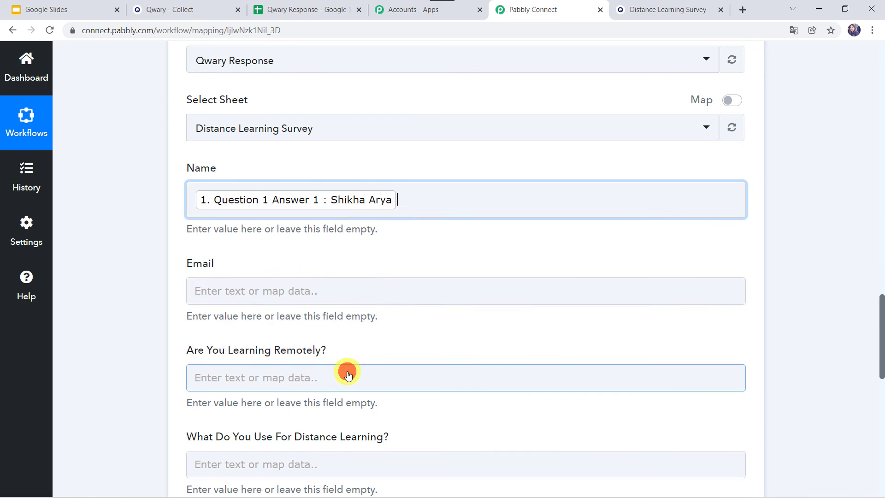
pyautogui.click(148, 290)
# Map the Email field to Qwary's Question 2 Answer 1
pyautogui.scroll(-3, 148, 289)
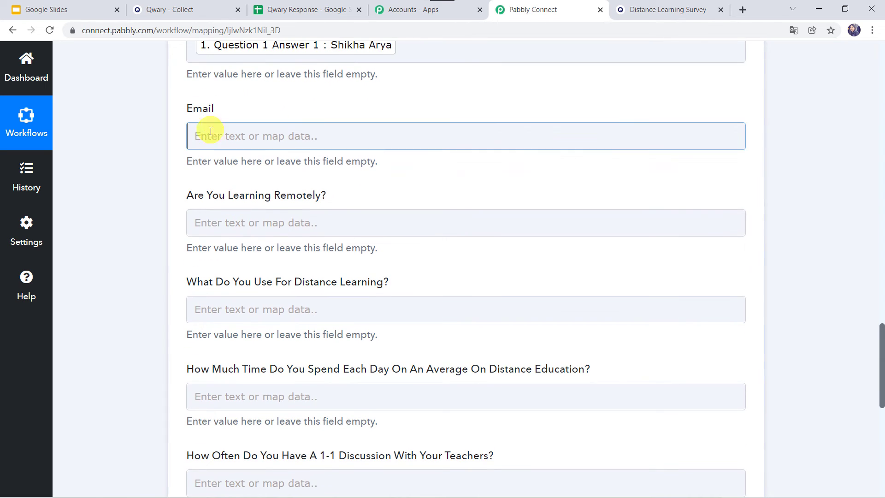
pyautogui.click(208, 146)
pyautogui.click(237, 236)
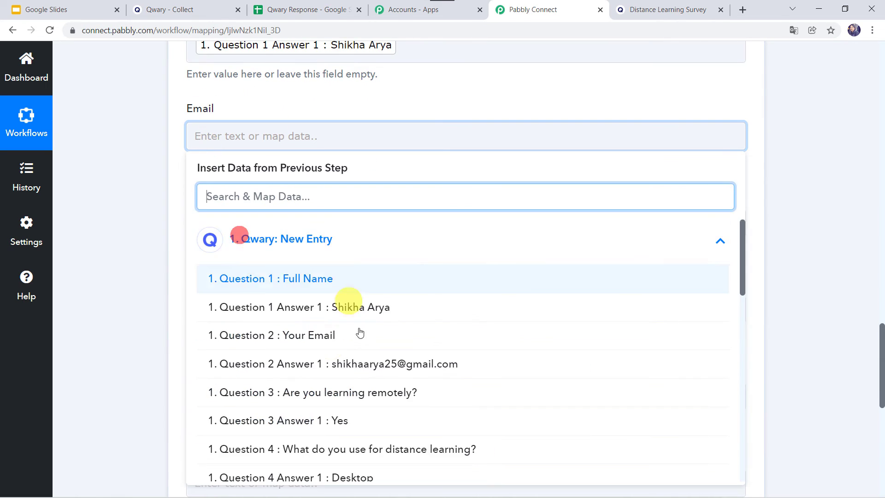
pyautogui.click(351, 368)
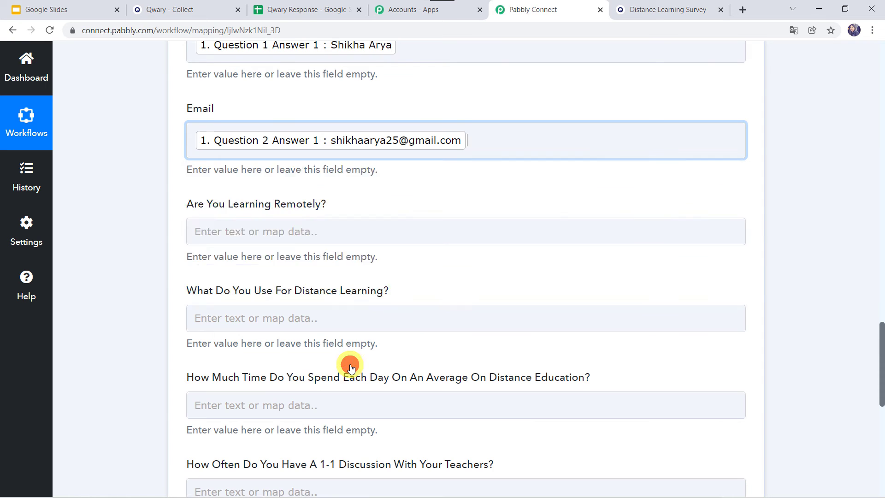
pyautogui.click(156, 261)
# Map the Are You Learning Remotely? field to Question 3 Answer 1
pyautogui.scroll(-2, 213, 137)
pyautogui.click(221, 158)
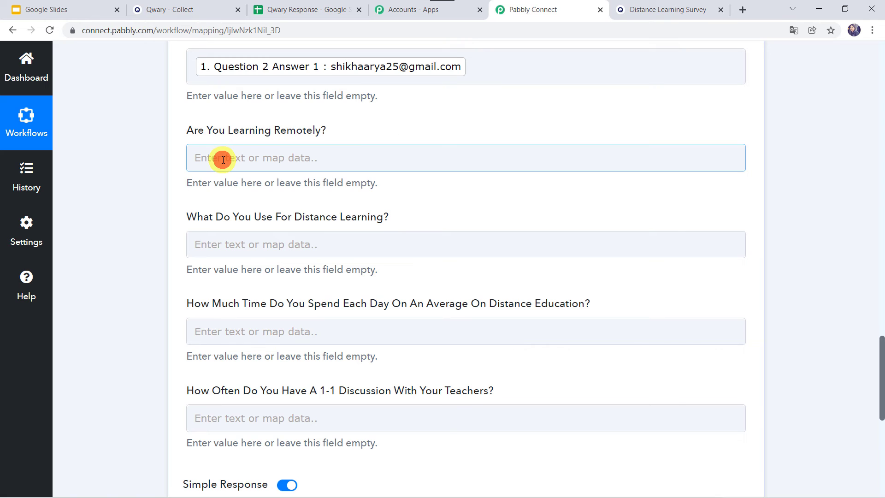
pyautogui.click(272, 266)
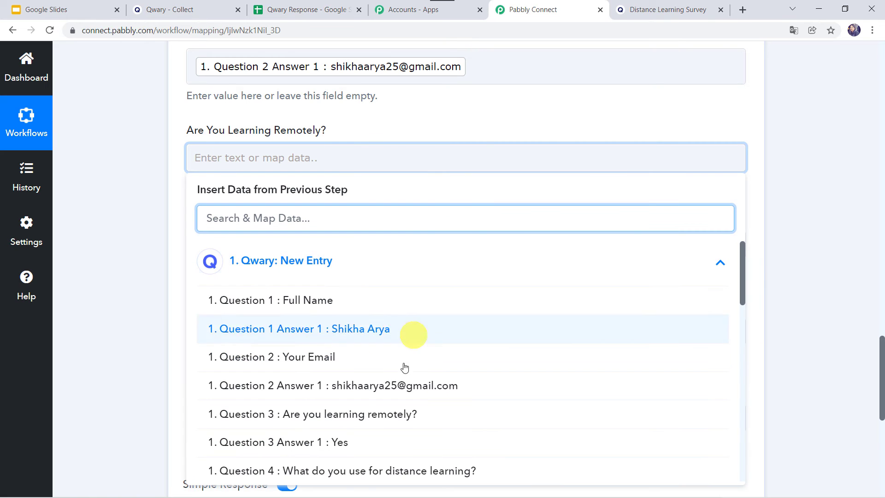
pyautogui.click(303, 442)
pyautogui.click(149, 334)
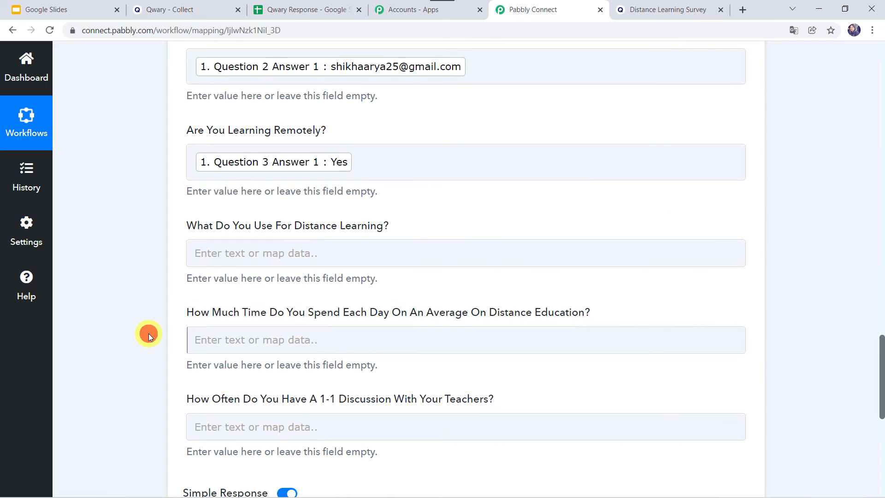
# Map the What Do You Use For Distance Learning? field to Question 4 Answer 1
pyautogui.scroll(-2, 149, 334)
pyautogui.click(264, 167)
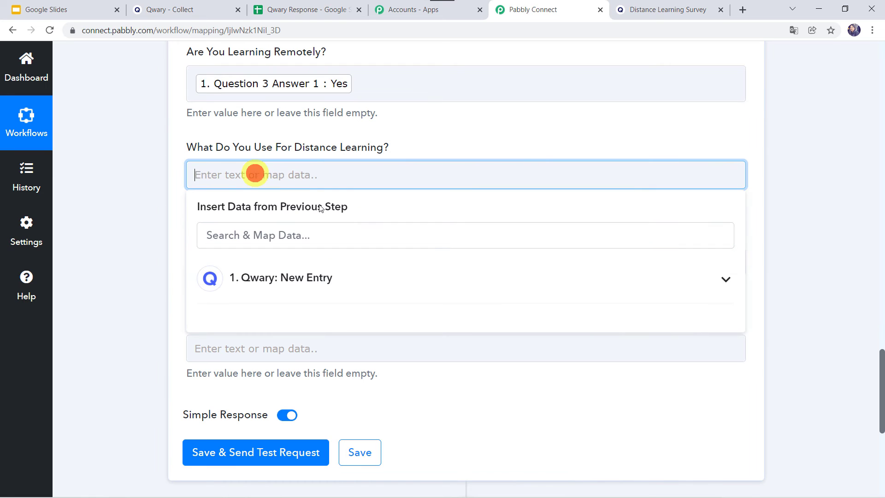
pyautogui.click(283, 267)
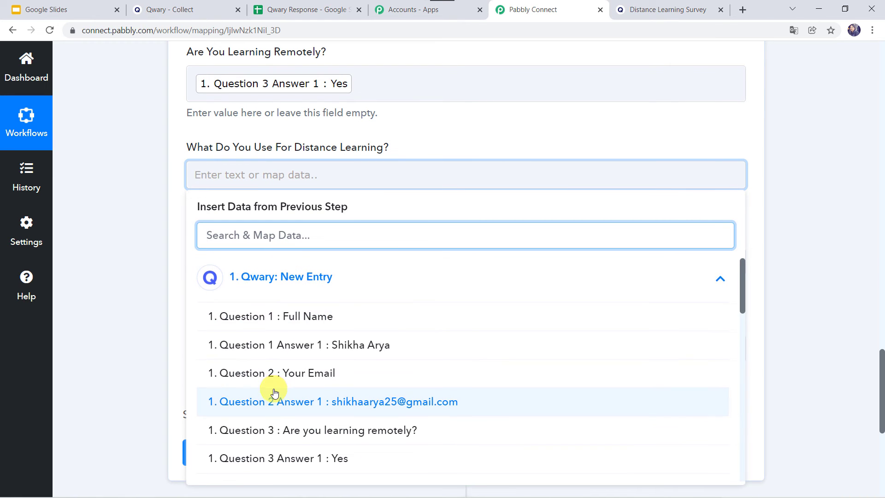
pyautogui.scroll(-3, 272, 389)
pyautogui.click(352, 372)
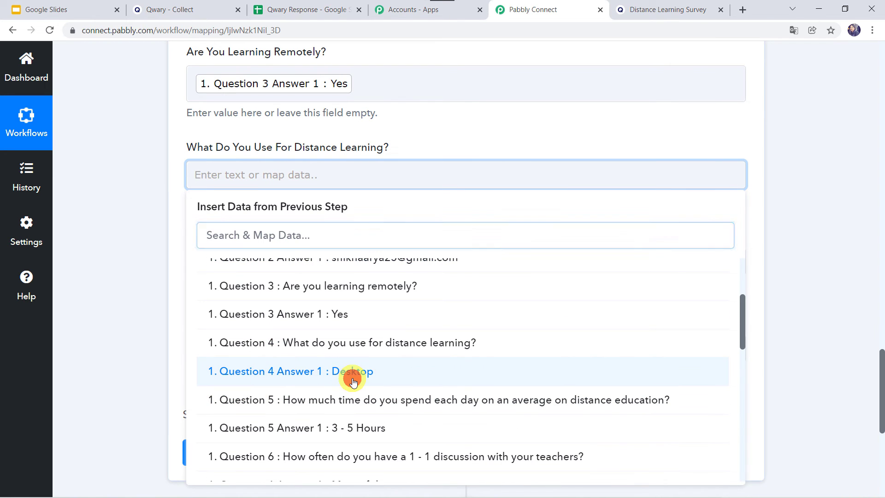
pyautogui.click(138, 353)
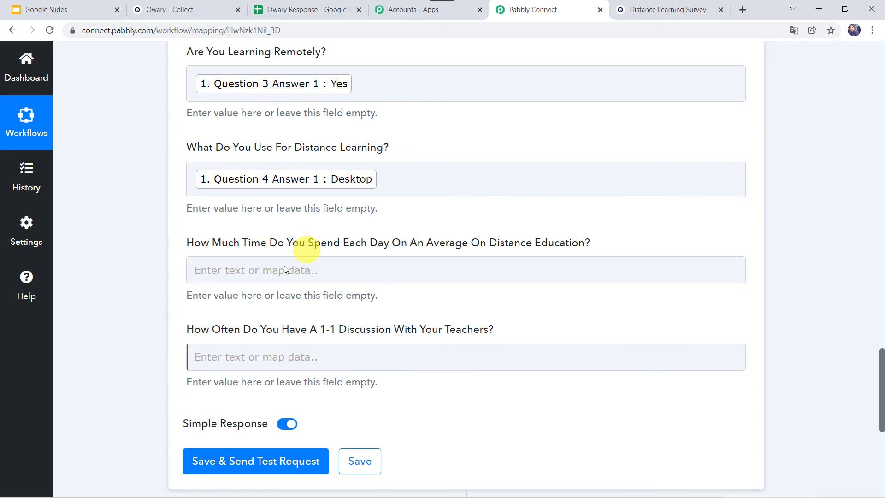
# Map the daily distance education time field to Question 5 Answer 1
pyautogui.click(248, 276)
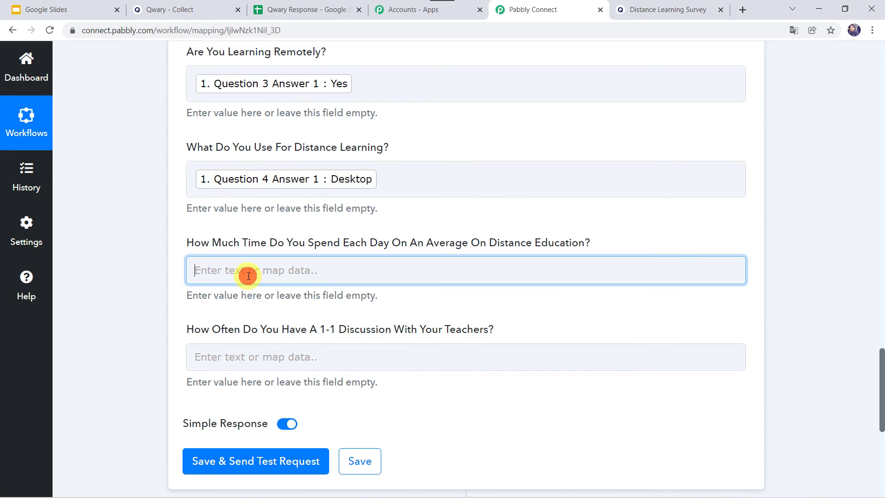
pyautogui.click(277, 371)
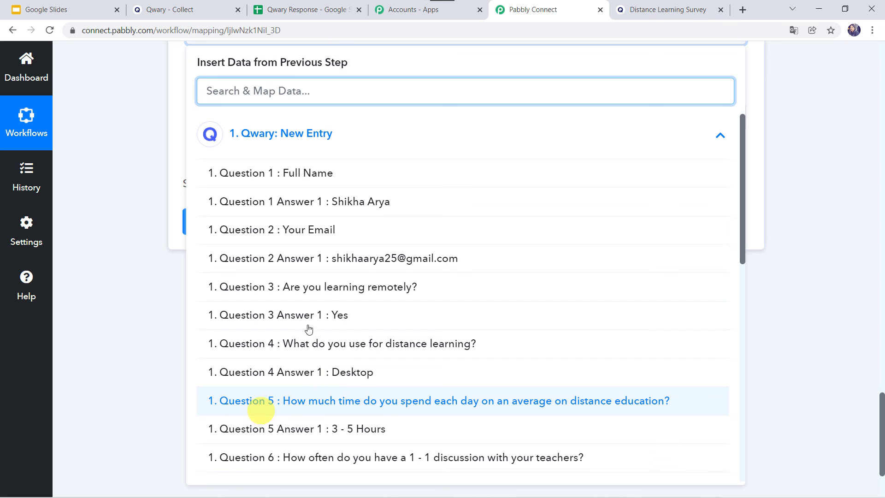
pyautogui.click(333, 430)
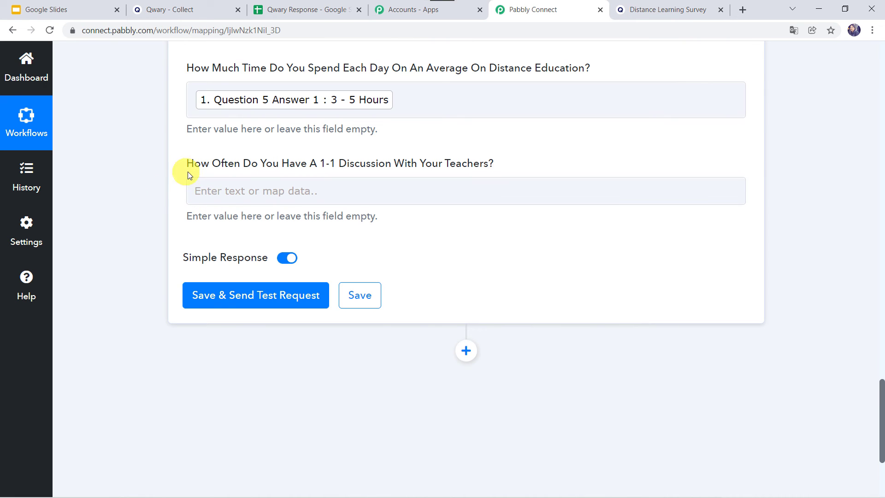
# Map the 1-1 discussion with teachers field to Question 6 Answer 1
pyautogui.click(227, 196)
pyautogui.click(240, 305)
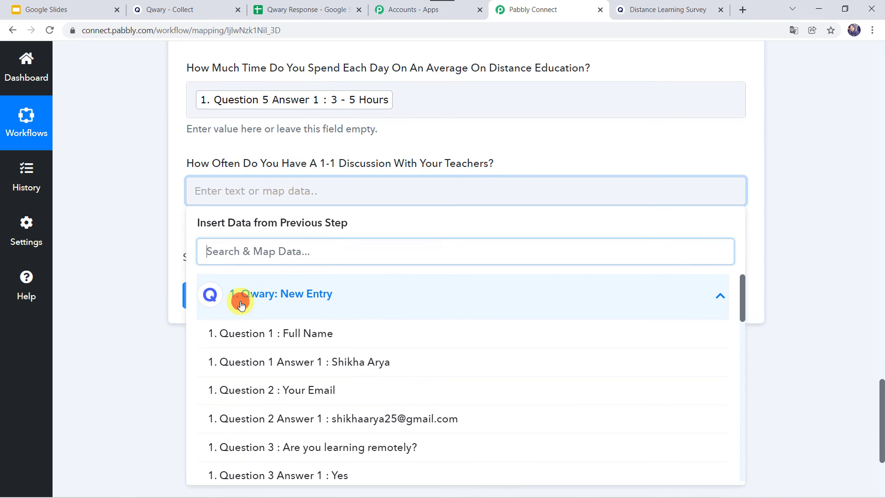
pyautogui.scroll(-10, 307, 419)
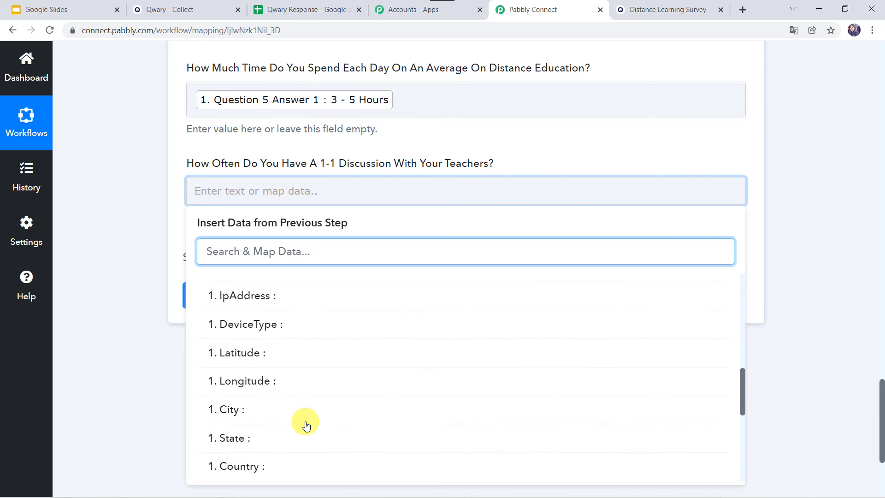
pyautogui.scroll(3, 307, 425)
pyautogui.click(319, 399)
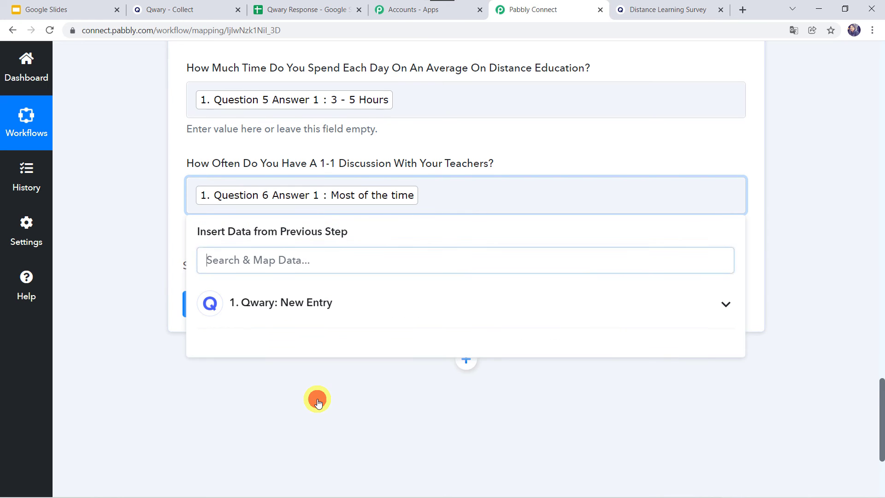
pyautogui.click(79, 264)
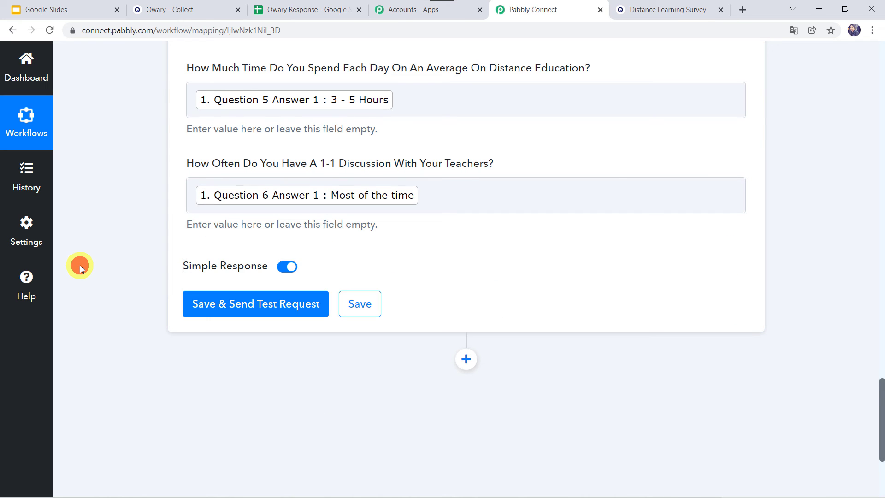
# Save and send a test request, and inspect the added row in the Qwary Response sheet
pyautogui.click(248, 305)
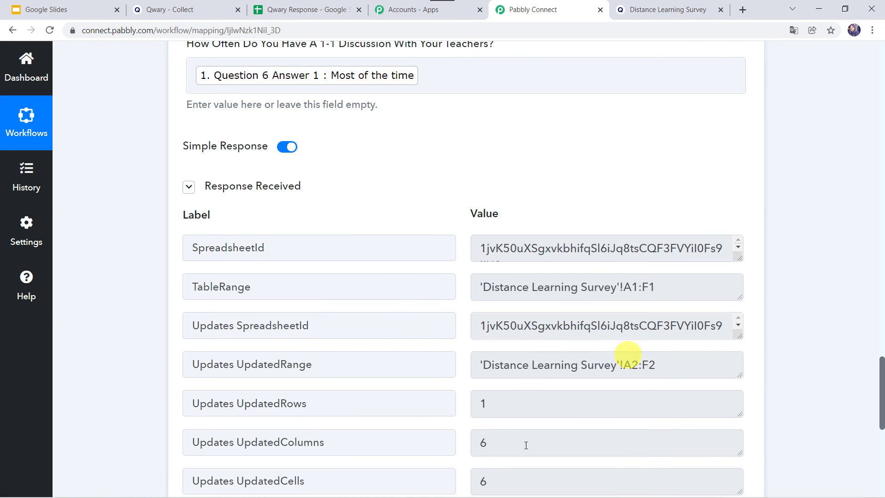
pyautogui.click(304, 9)
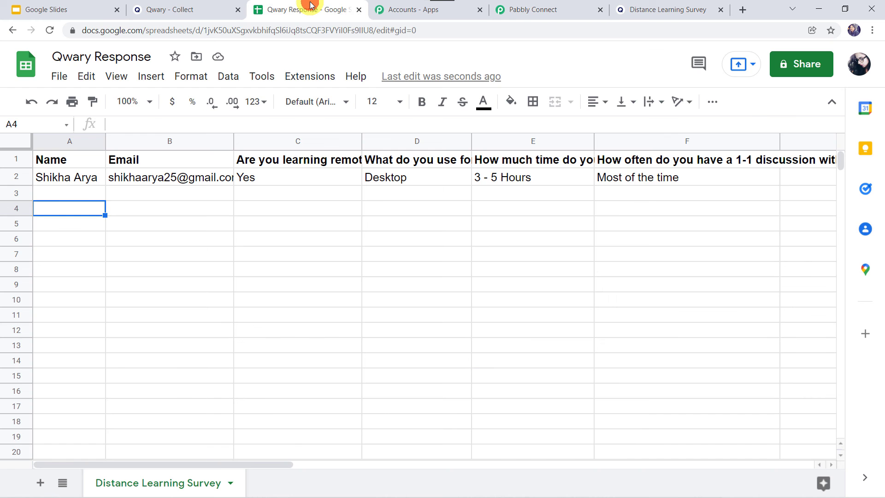
pyautogui.click(79, 178)
pyautogui.click(178, 177)
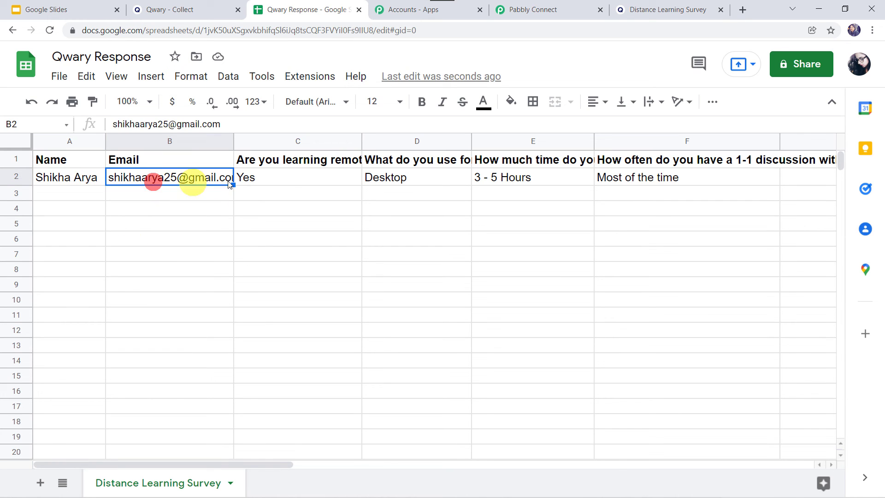
pyautogui.click(291, 179)
pyautogui.click(377, 178)
pyautogui.click(553, 10)
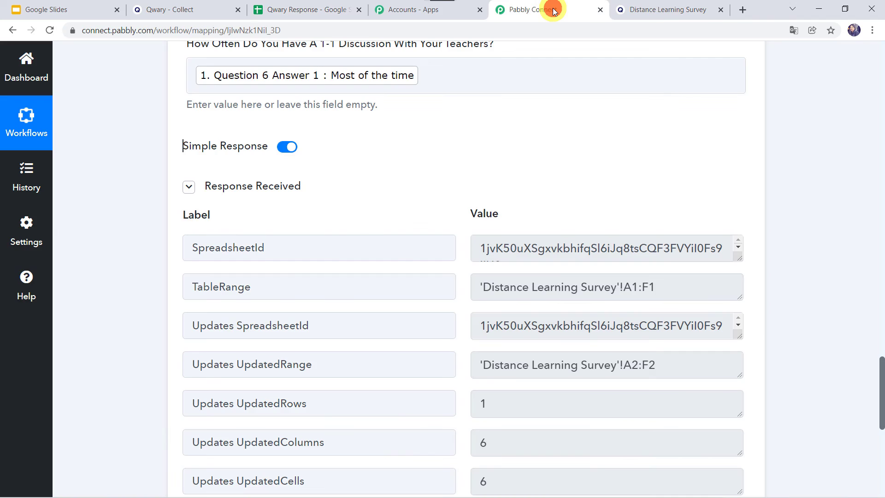
# Save the Google Sheets action step
pyautogui.scroll(-6, 145, 336)
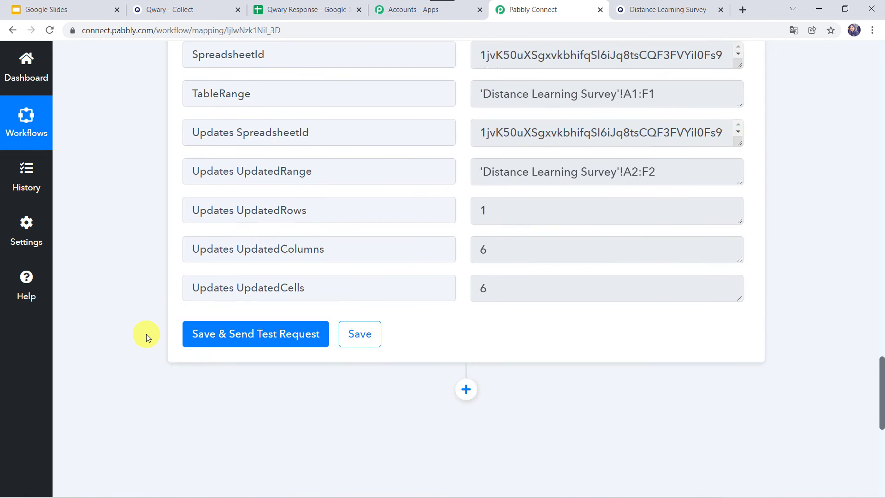
pyautogui.click(361, 233)
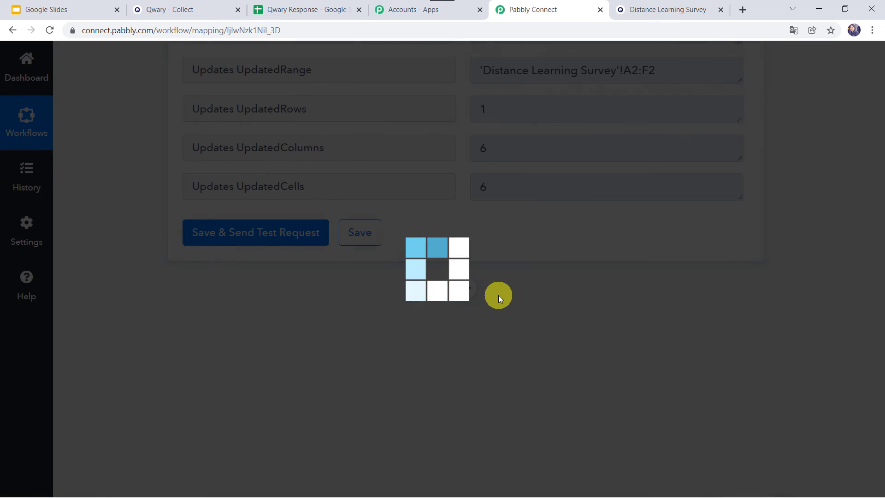
pyautogui.scroll(7, 156, 164)
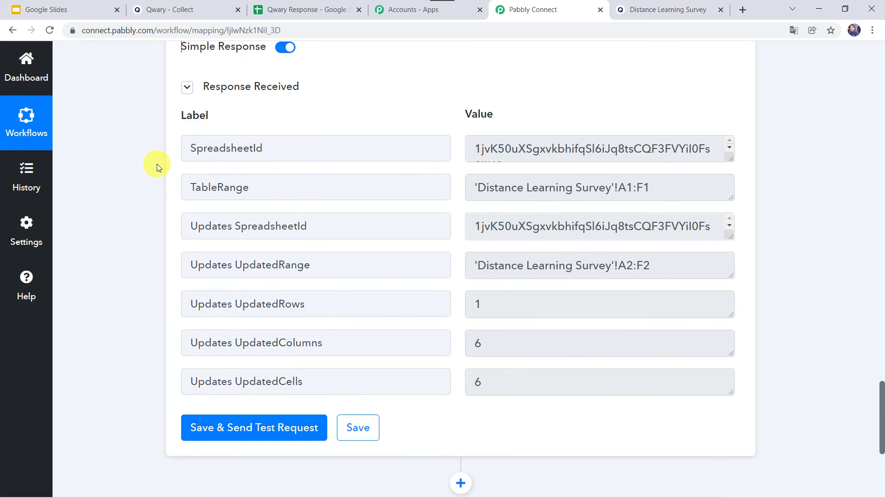
pyautogui.scroll(-1, 144, 301)
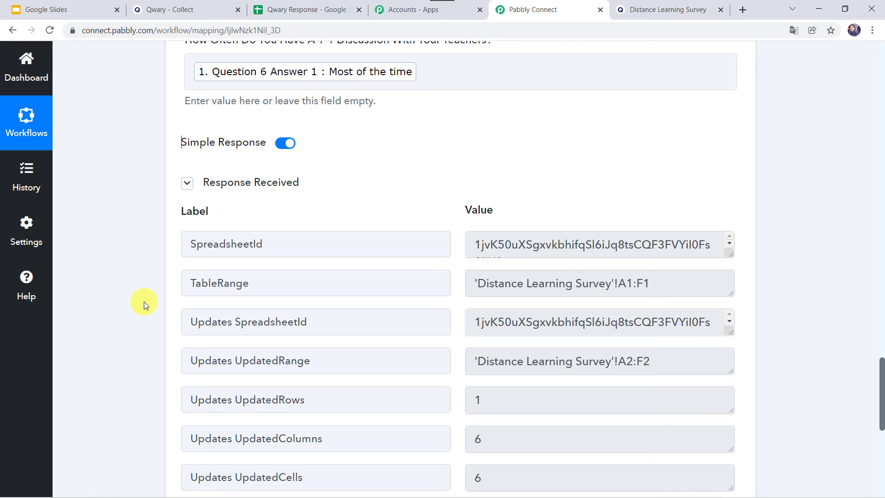
# Copy the survey's share link and open it in an incognito window
pyautogui.click(190, 14)
pyautogui.click(536, 180)
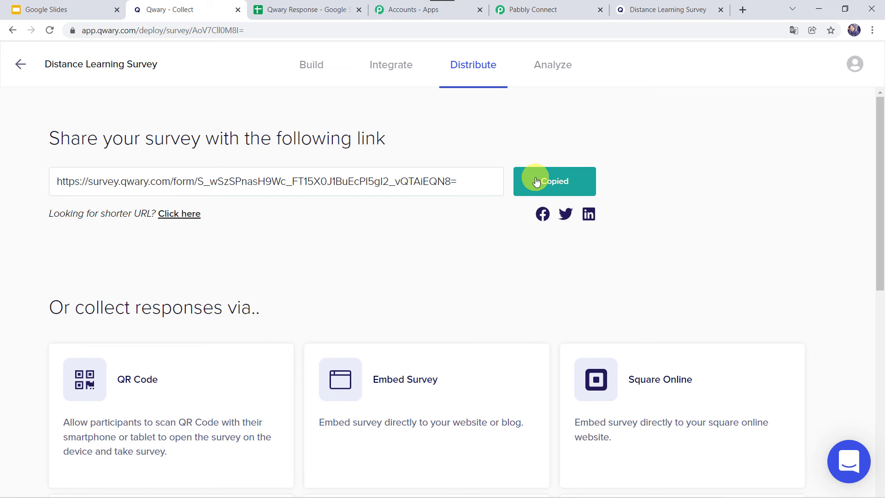
pyautogui.hotkey('ctrl', 'shift', 'n')
pyautogui.hotkey('ctrl', 'v')
pyautogui.press('Return')
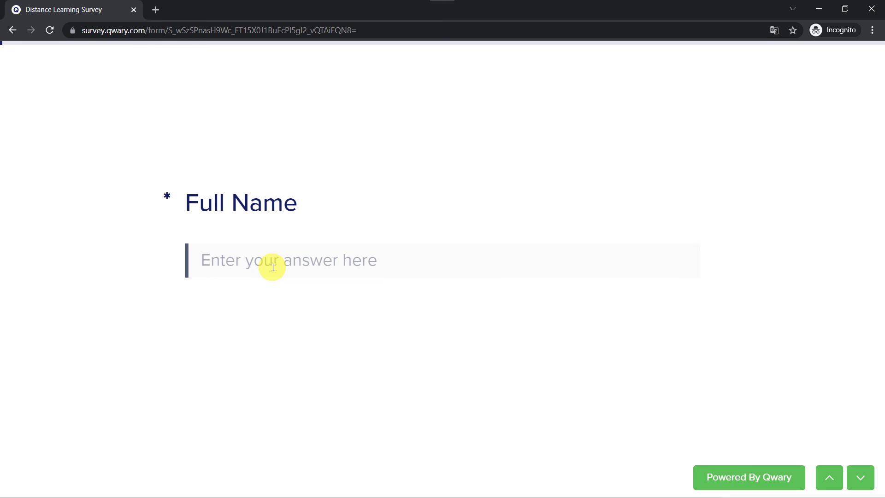
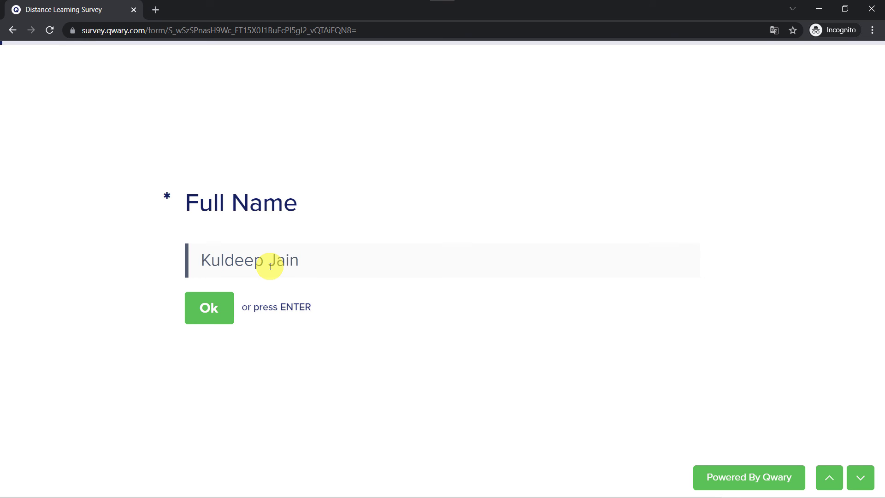
# Fill in the survey's Full Name and Your Email answers with a respondent's name and e-mail address
pyautogui.press('Return')
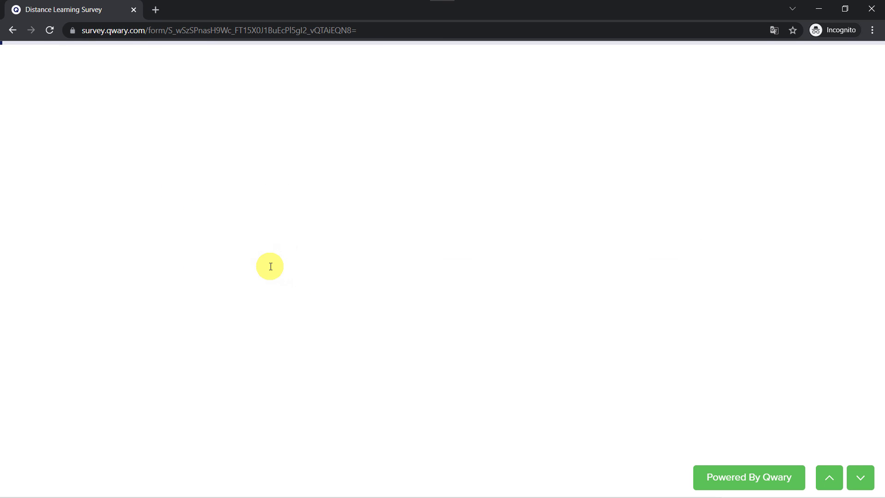
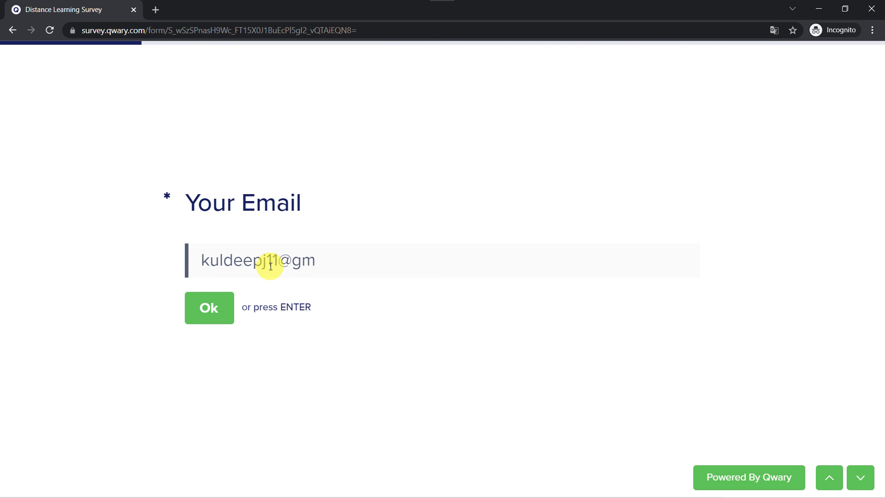
pyautogui.press('Return')
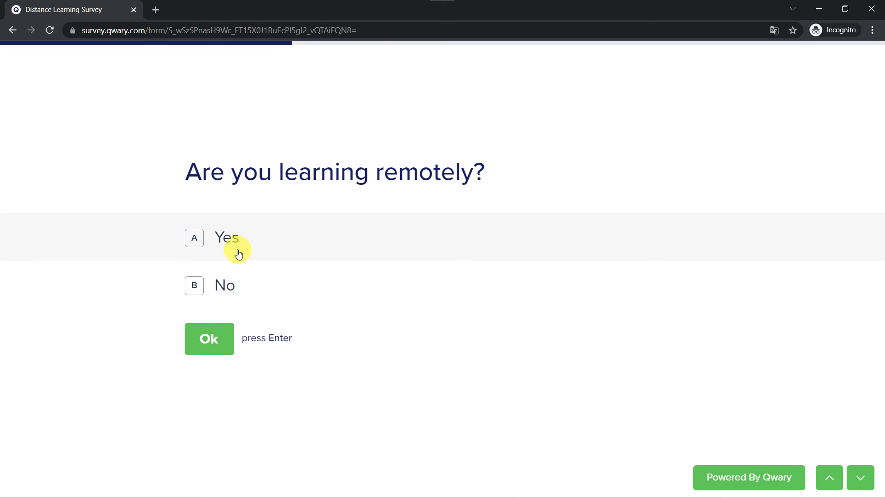
# Answer Yes, Laptop, 5 -7 Hours and Once in While to the remaining questions, and submit the survey
pyautogui.click(239, 254)
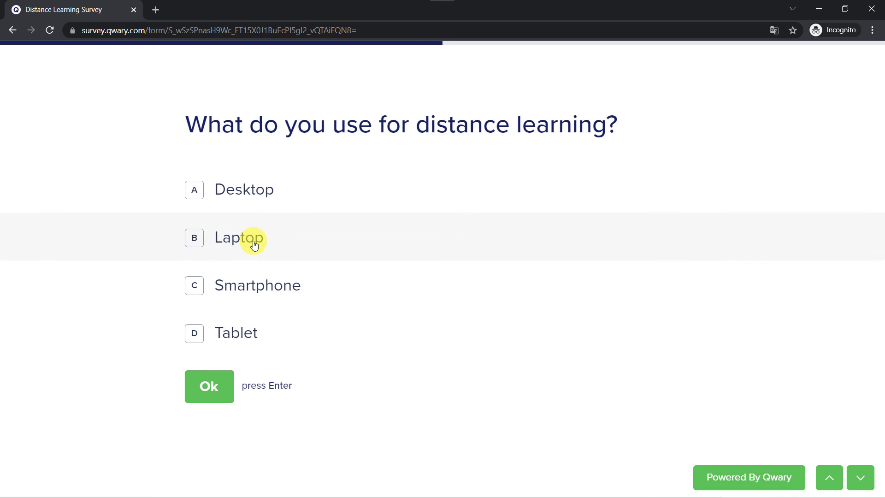
pyautogui.click(254, 244)
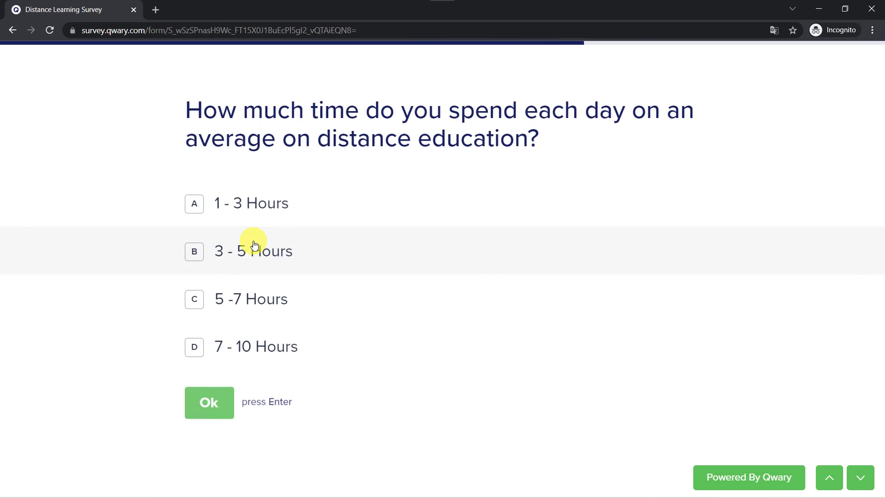
pyautogui.click(248, 299)
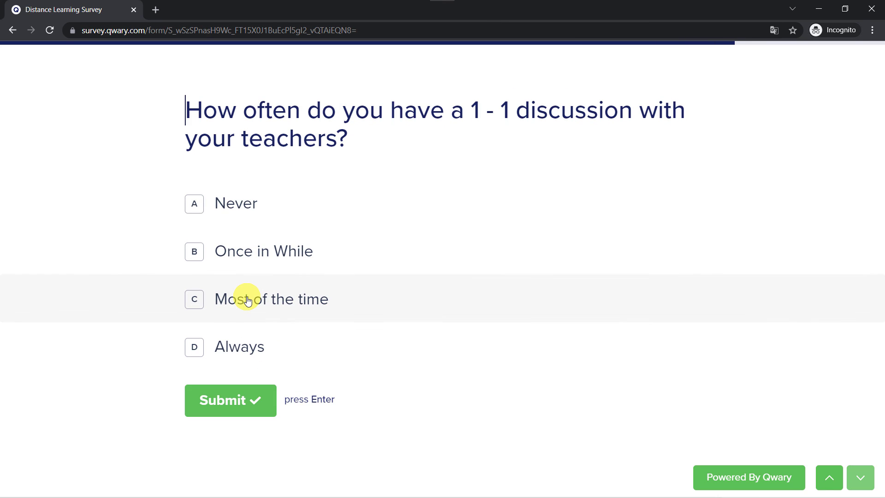
pyautogui.click(263, 255)
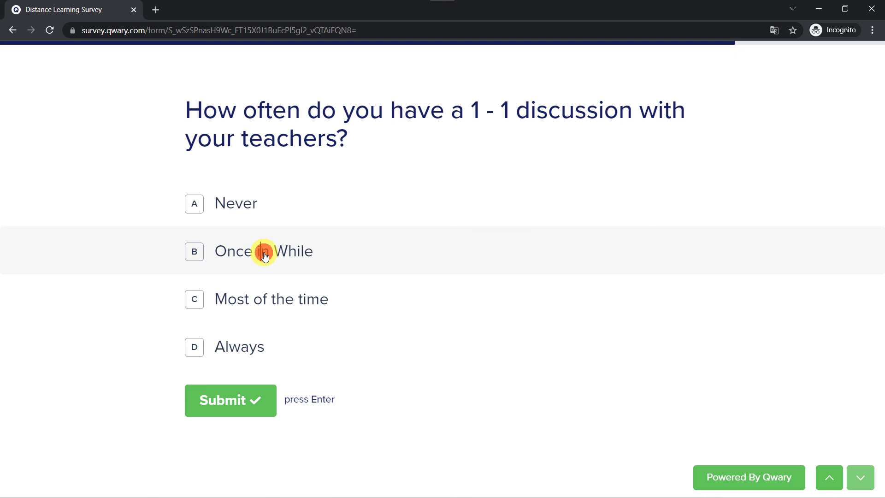
pyautogui.click(237, 410)
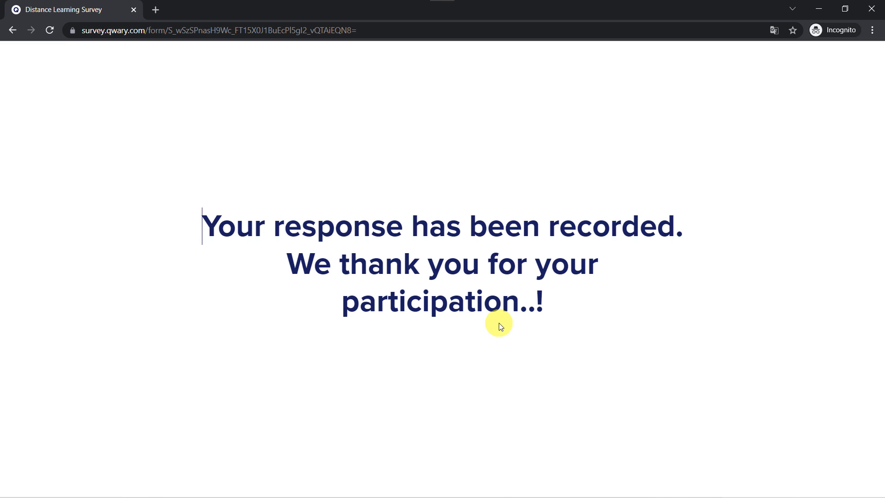
# Check the Qwary Response sheet for the newly submitted survey response row
pyautogui.hotkey('alt', 'Tab')
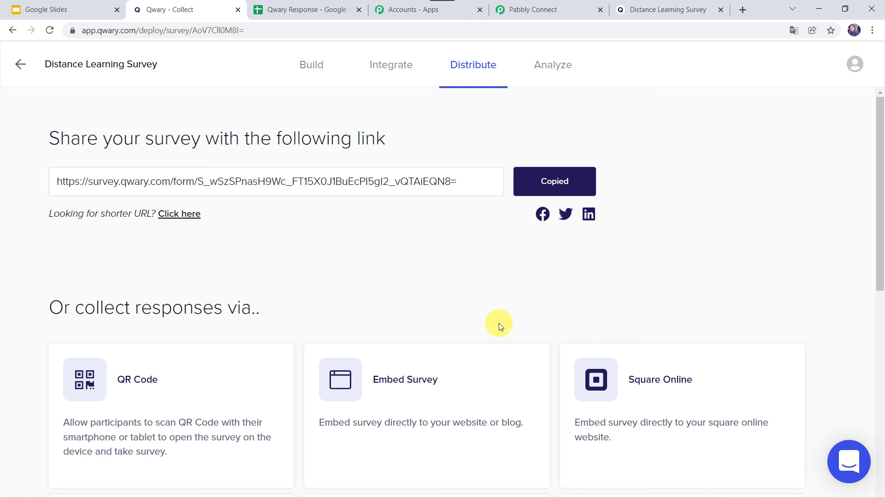
pyautogui.click(320, 9)
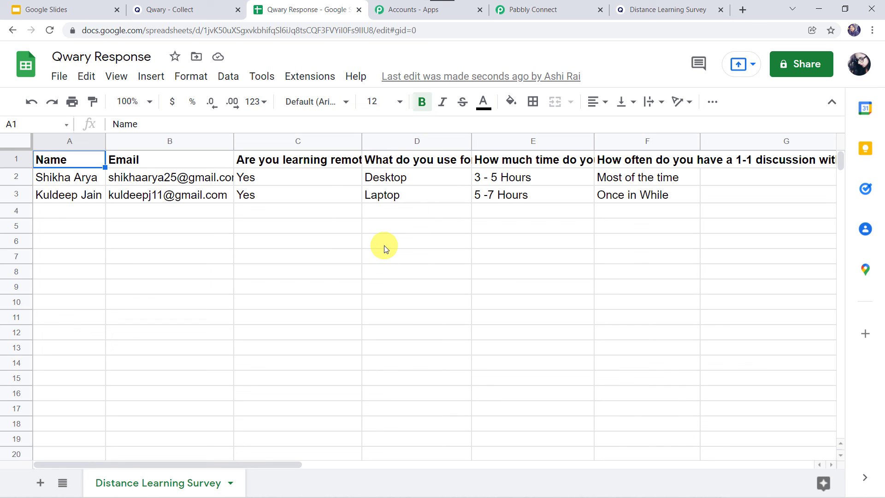
# Collapse both the Qwary trigger and Google Sheets action steps in the Pabbly Connect workflow
pyautogui.click(556, 9)
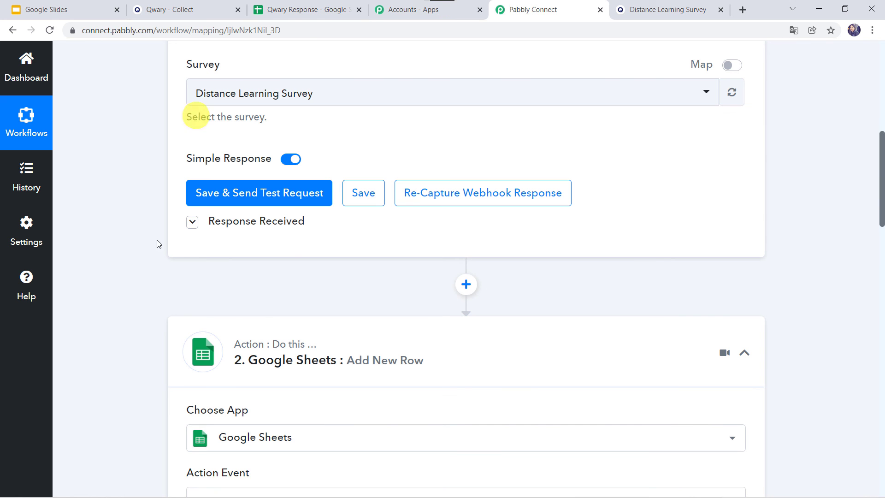
pyautogui.click(409, 336)
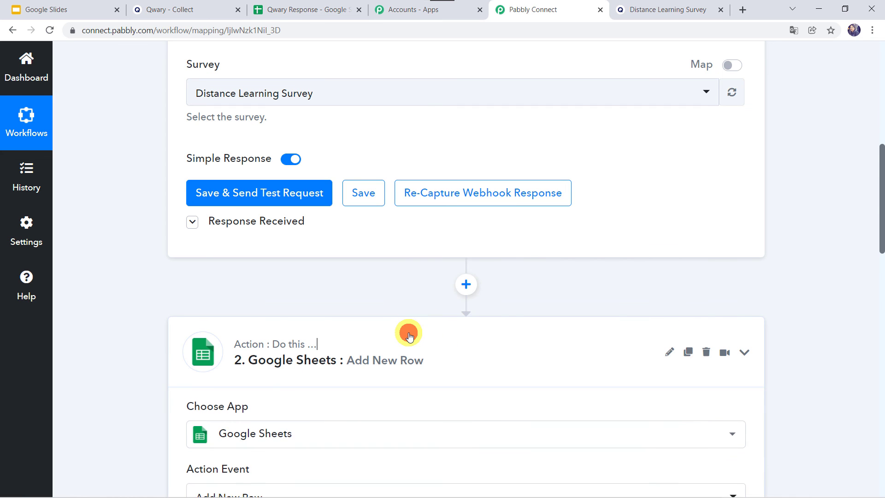
pyautogui.scroll(9, 142, 218)
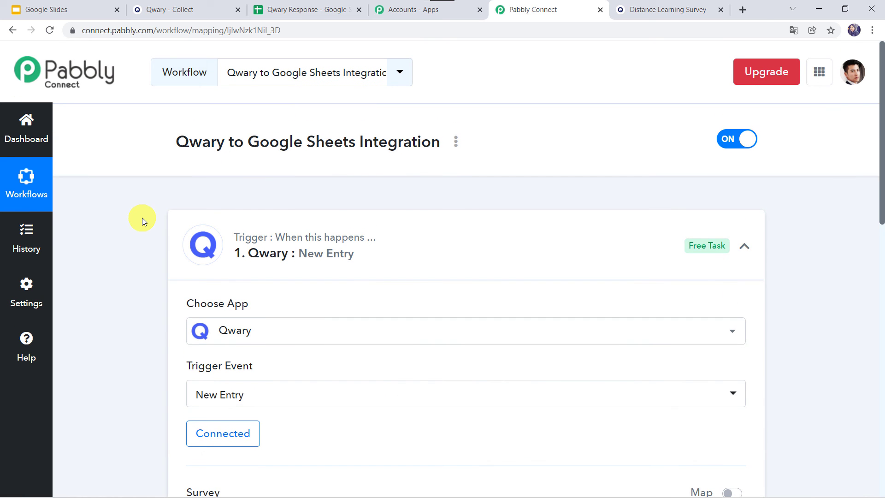
pyautogui.click(411, 223)
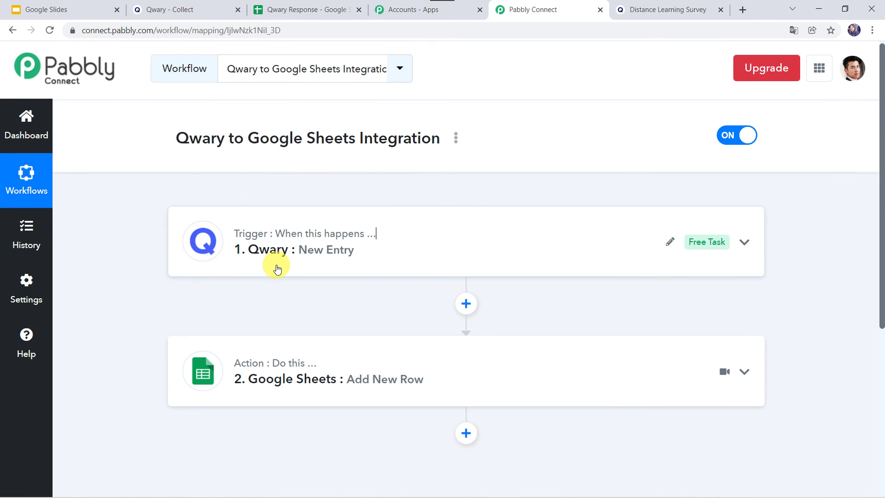